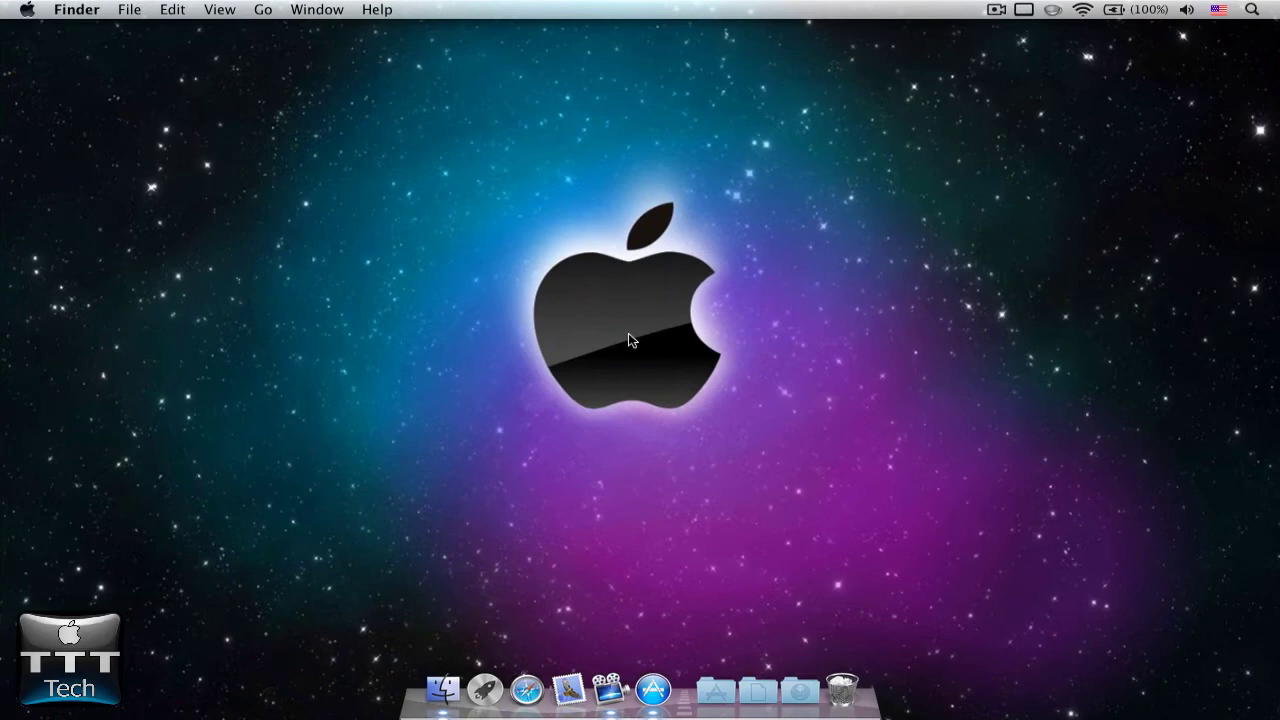
Step: Launch Art Text 2 from Launchpad's Graphics & Design folder
{"action": "key", "text": "F4"}
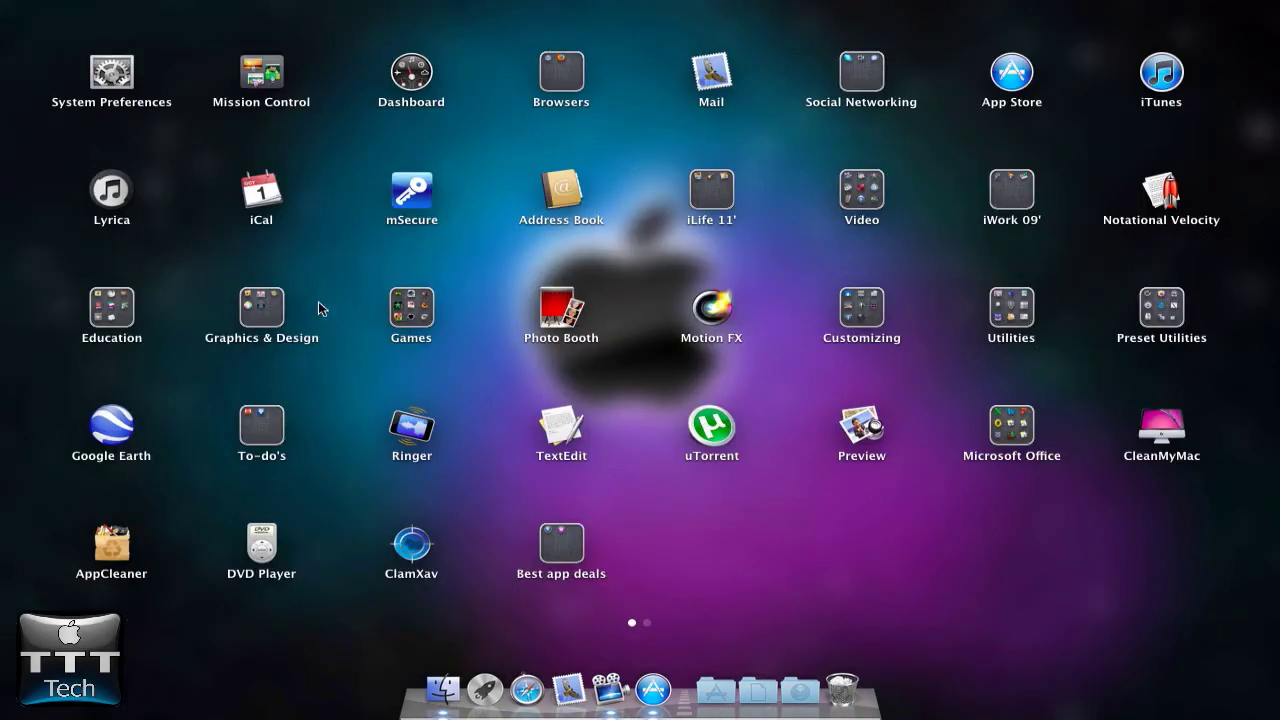
{"action": "left_click", "coordinate": [262, 306]}
{"action": "left_click", "coordinate": [713, 433]}
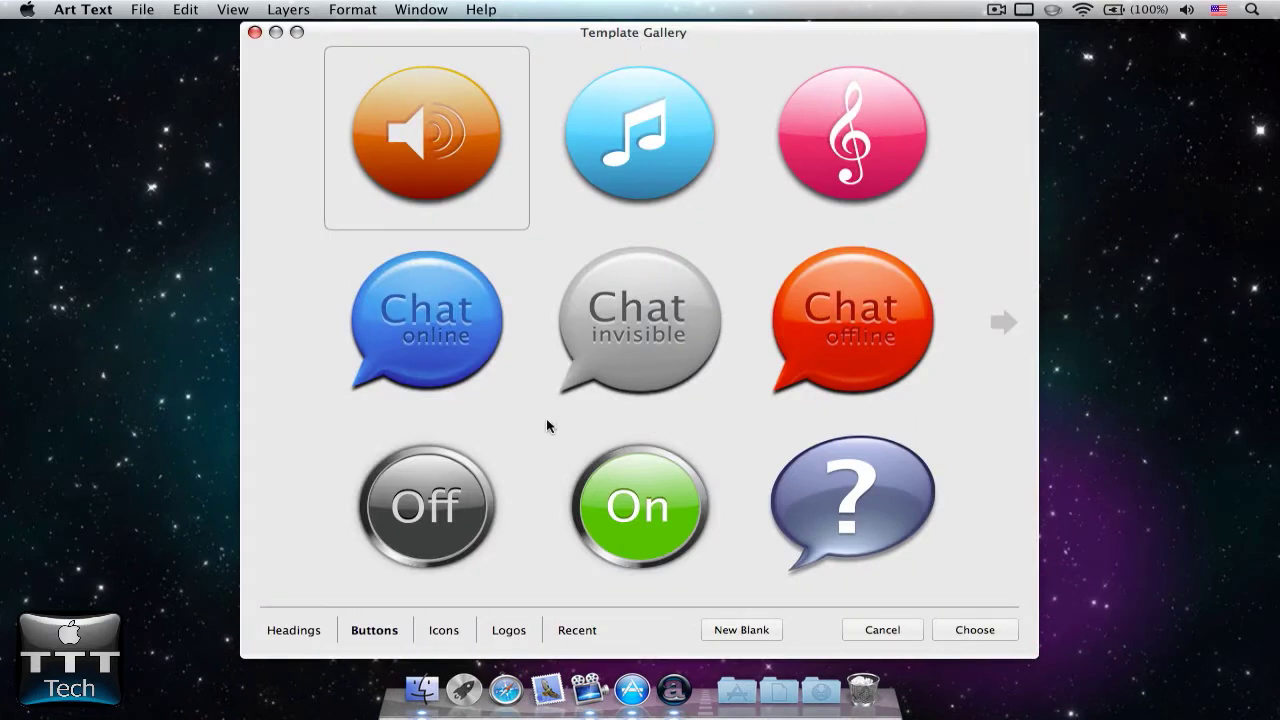
Step: Preview the Icons and Logos template tabs, including the second Logos page, then return to Buttons
{"action": "left_click", "coordinate": [444, 630]}
{"action": "left_click", "coordinate": [508, 630]}
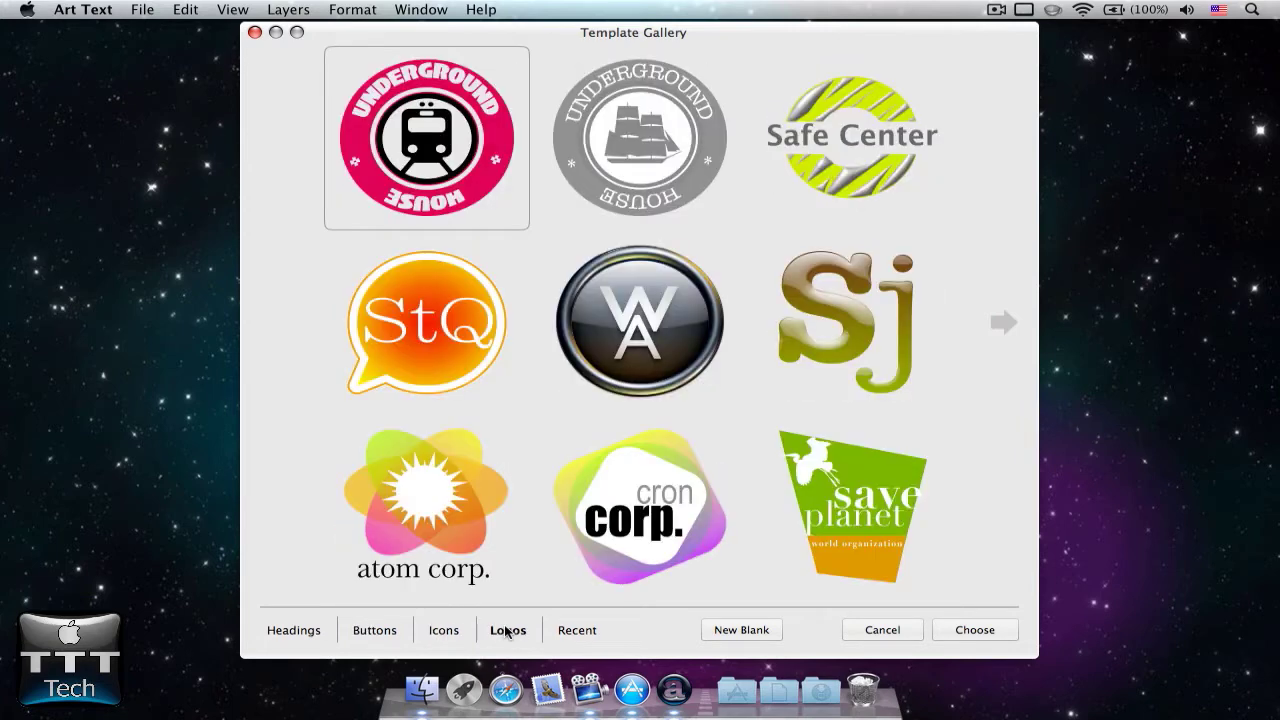
{"action": "left_click", "coordinate": [392, 632]}
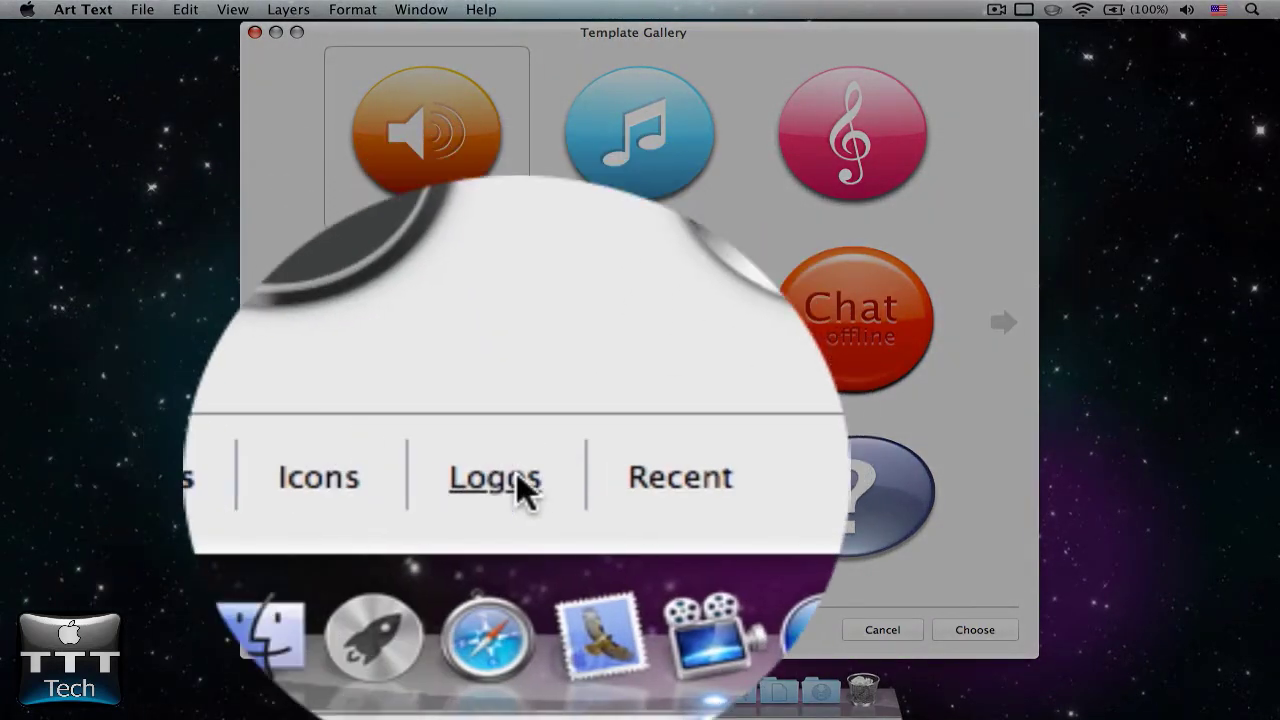
{"action": "left_click", "coordinate": [515, 629]}
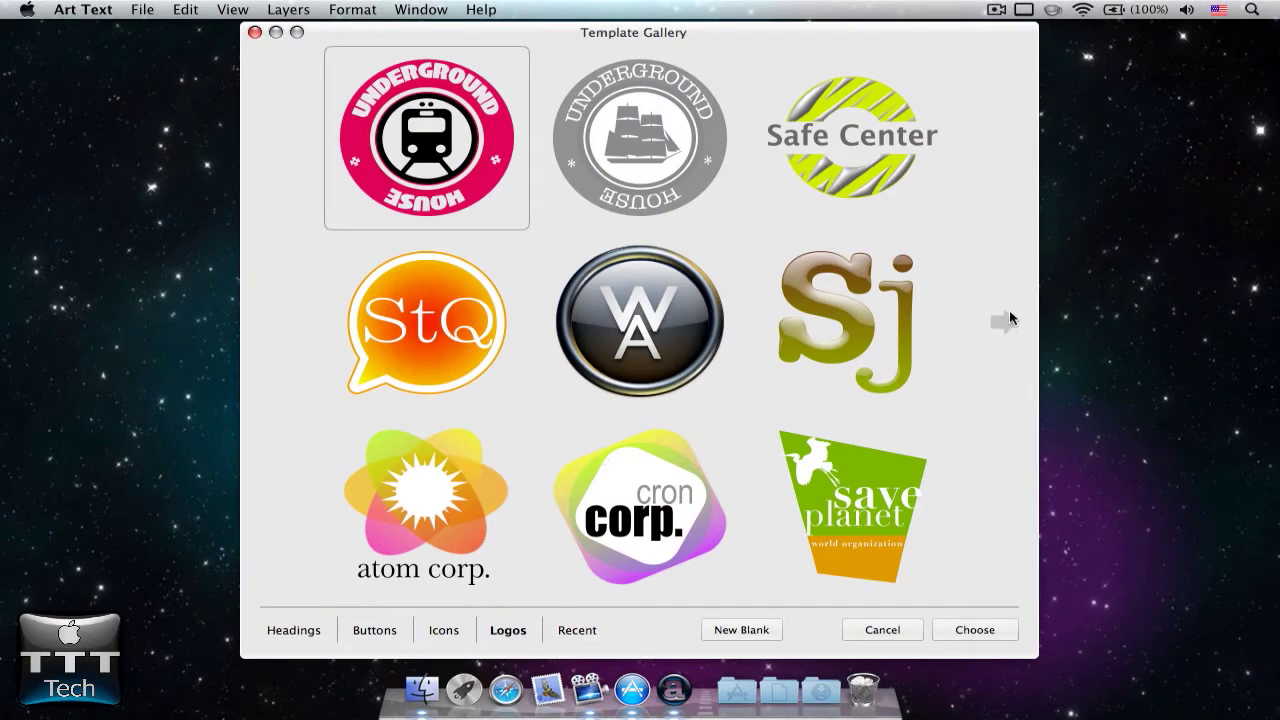
{"action": "left_click", "coordinate": [1003, 321]}
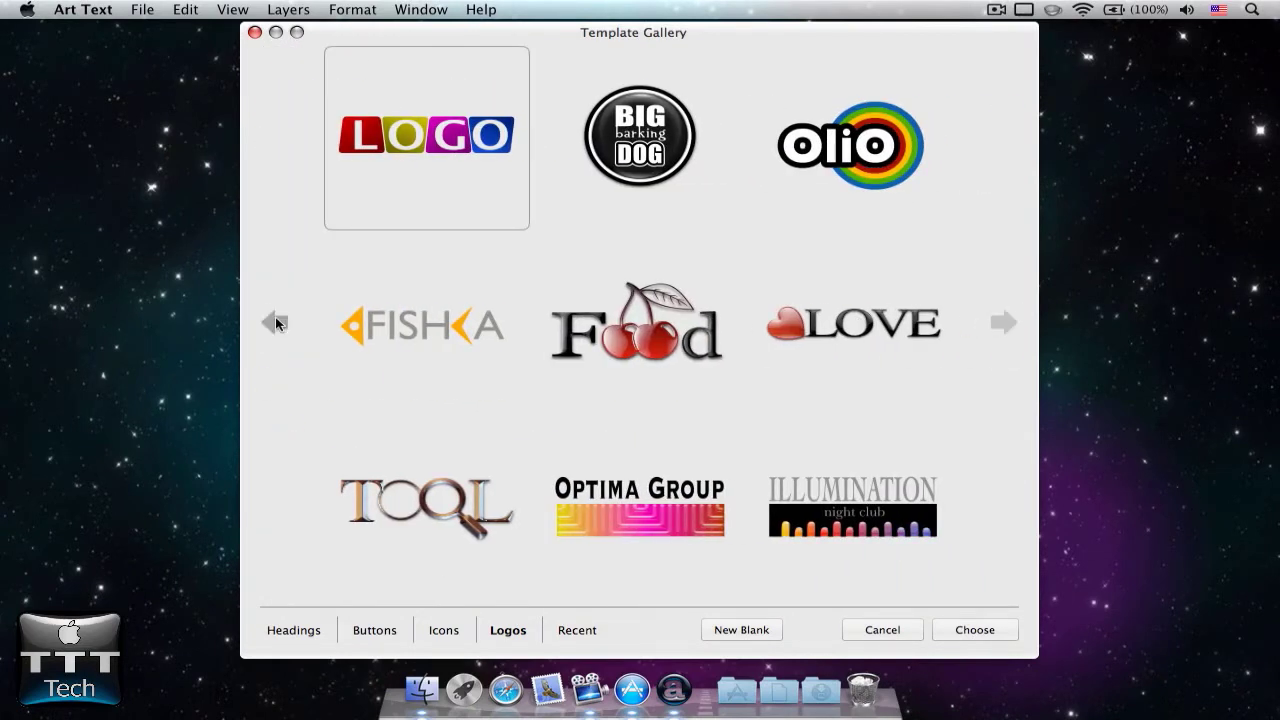
{"action": "left_click", "coordinate": [275, 321]}
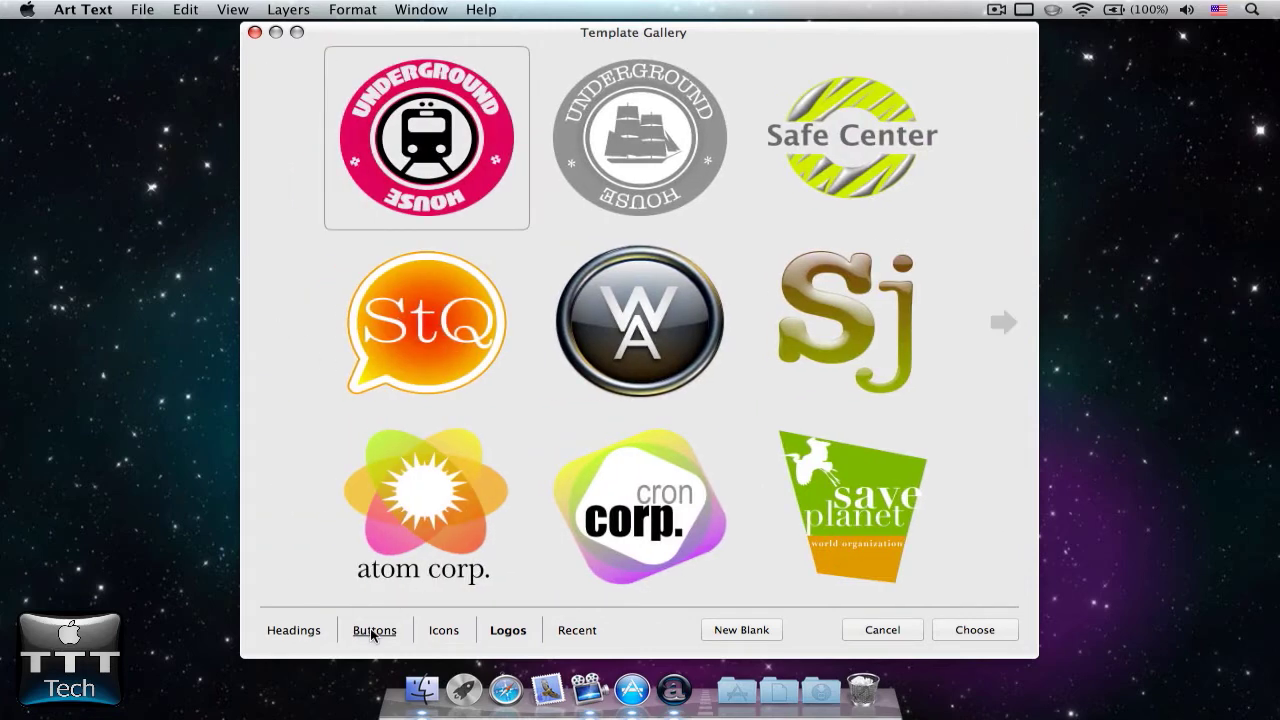
{"action": "left_click", "coordinate": [373, 631]}
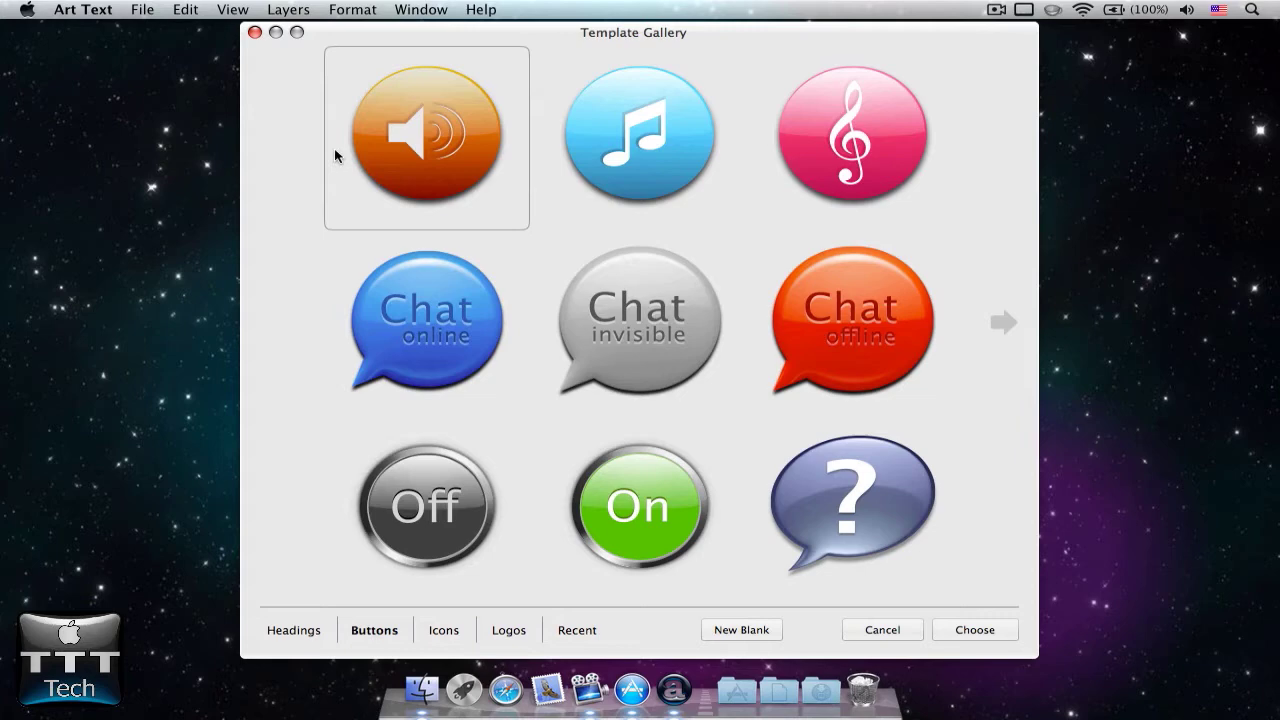
Step: Page forward through the Buttons templates and back to the first page
{"action": "left_click", "coordinate": [1001, 318]}
{"action": "left_click", "coordinate": [1010, 321]}
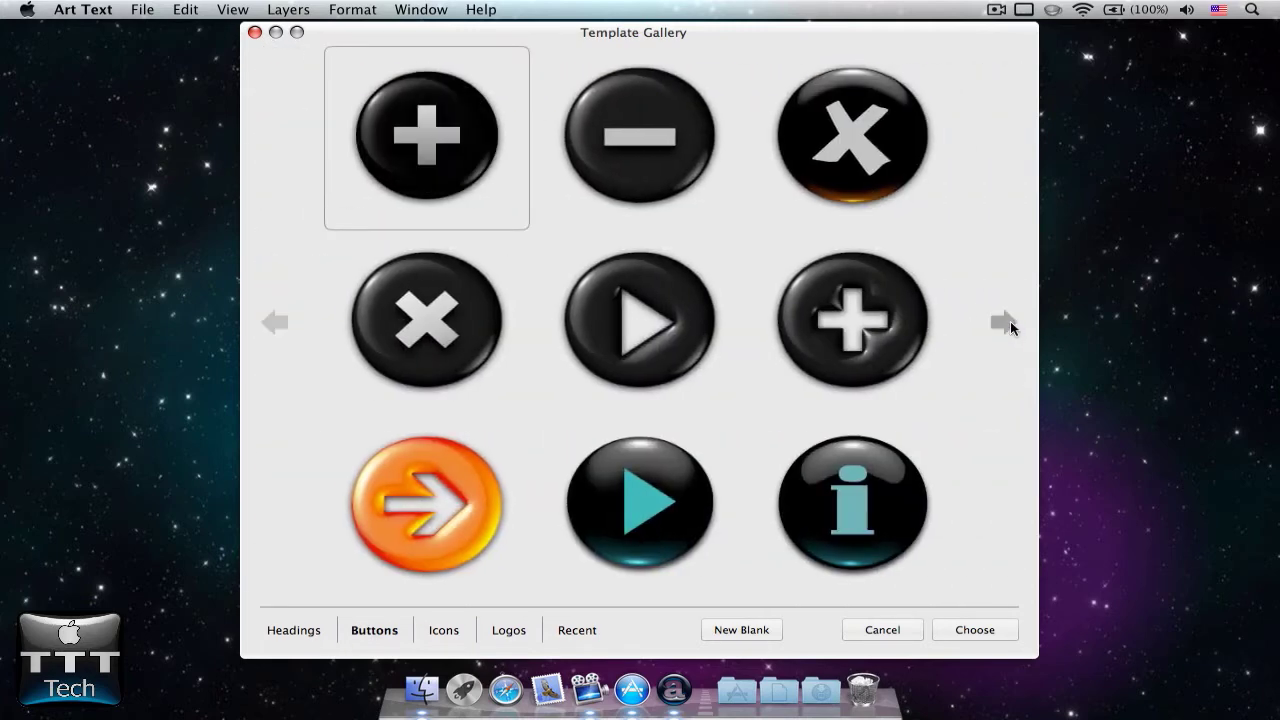
{"action": "left_click", "coordinate": [1010, 321]}
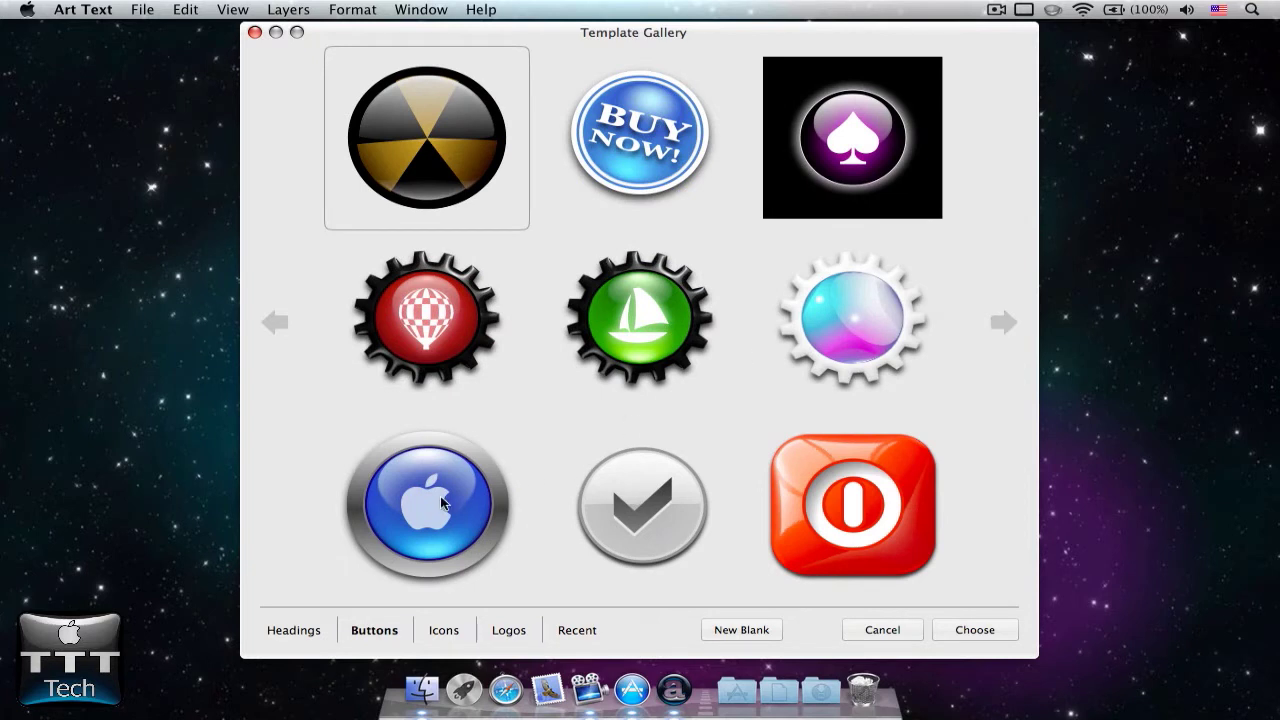
{"action": "left_click", "coordinate": [1003, 321]}
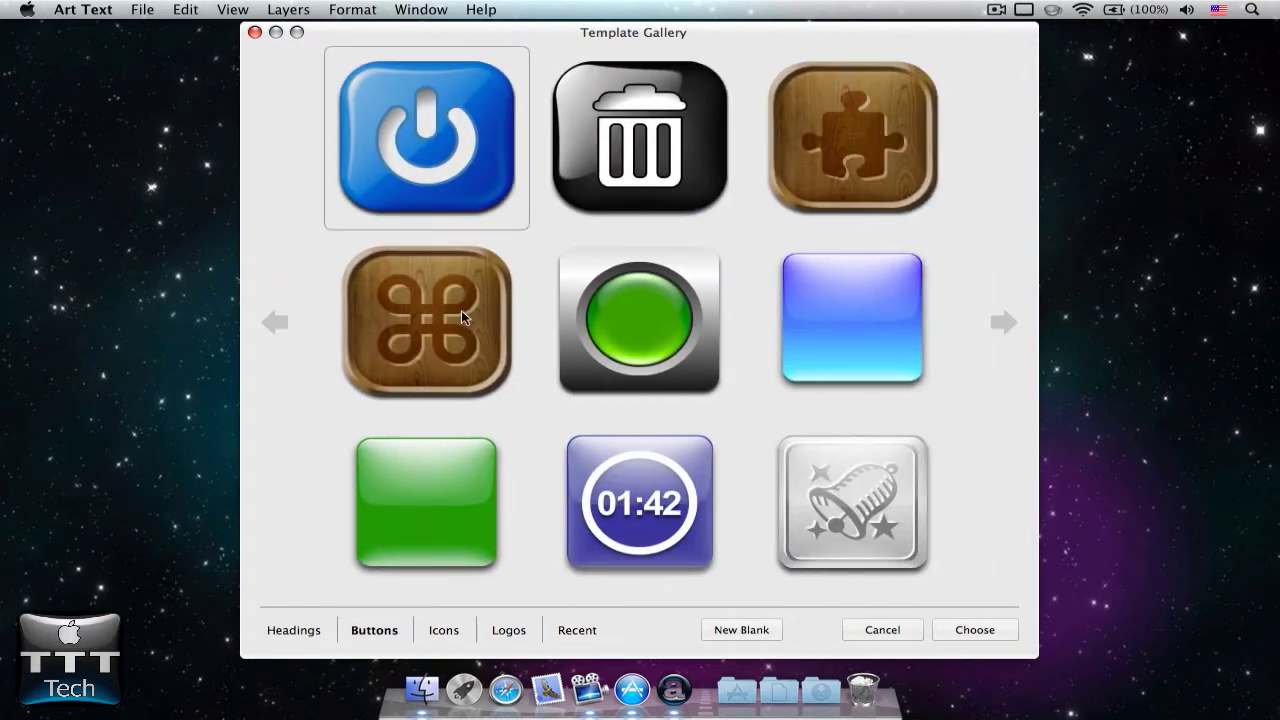
{"action": "left_click", "coordinate": [277, 322]}
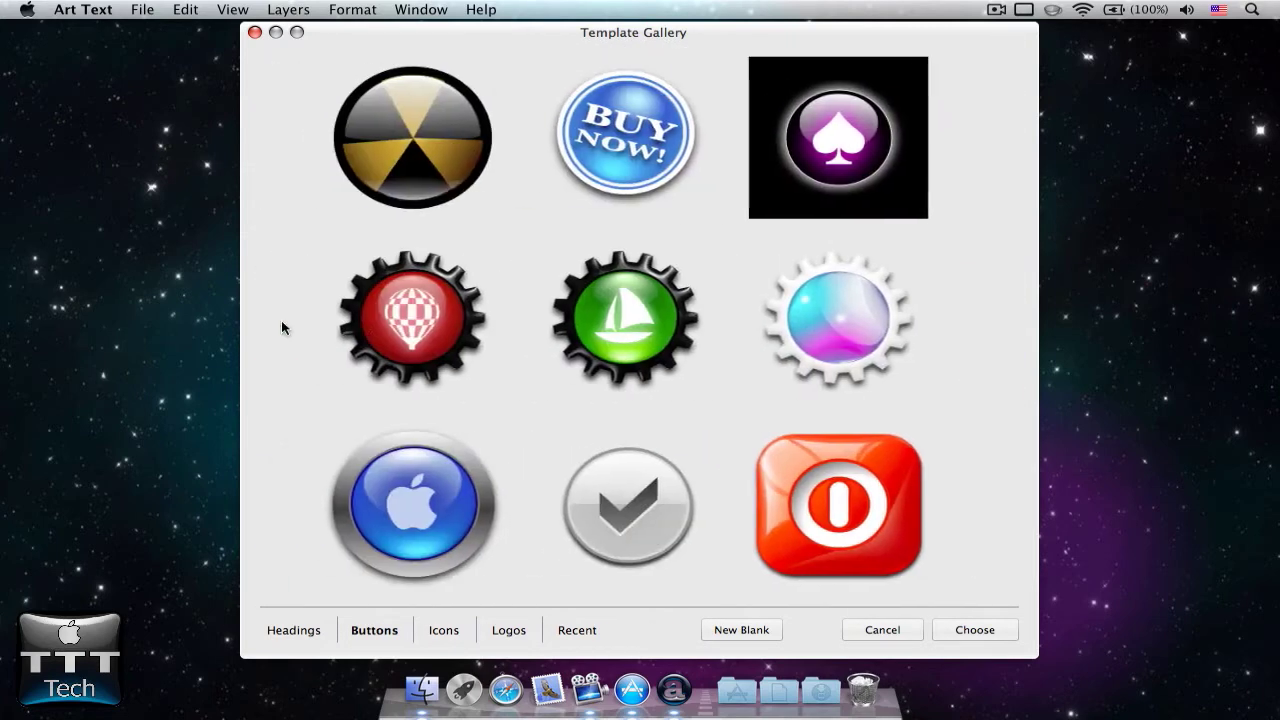
{"action": "left_click", "coordinate": [277, 322]}
{"action": "left_click", "coordinate": [277, 322]}
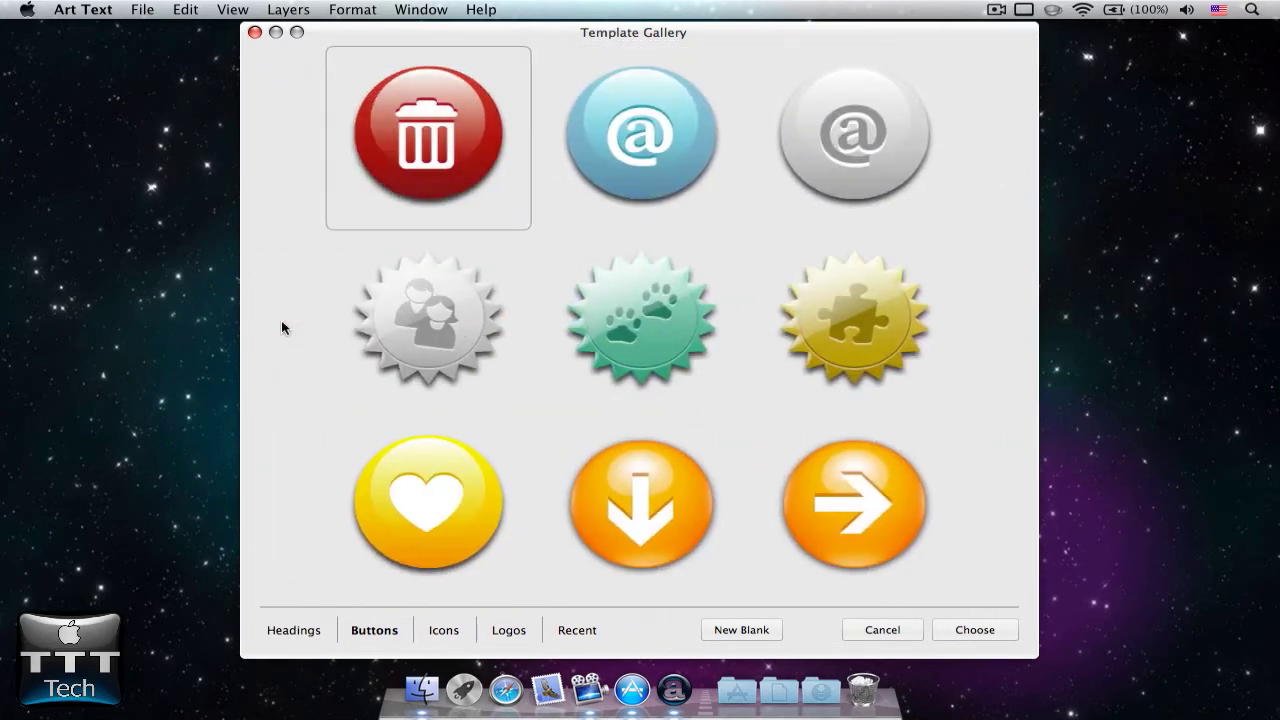
{"action": "left_click", "coordinate": [281, 321]}
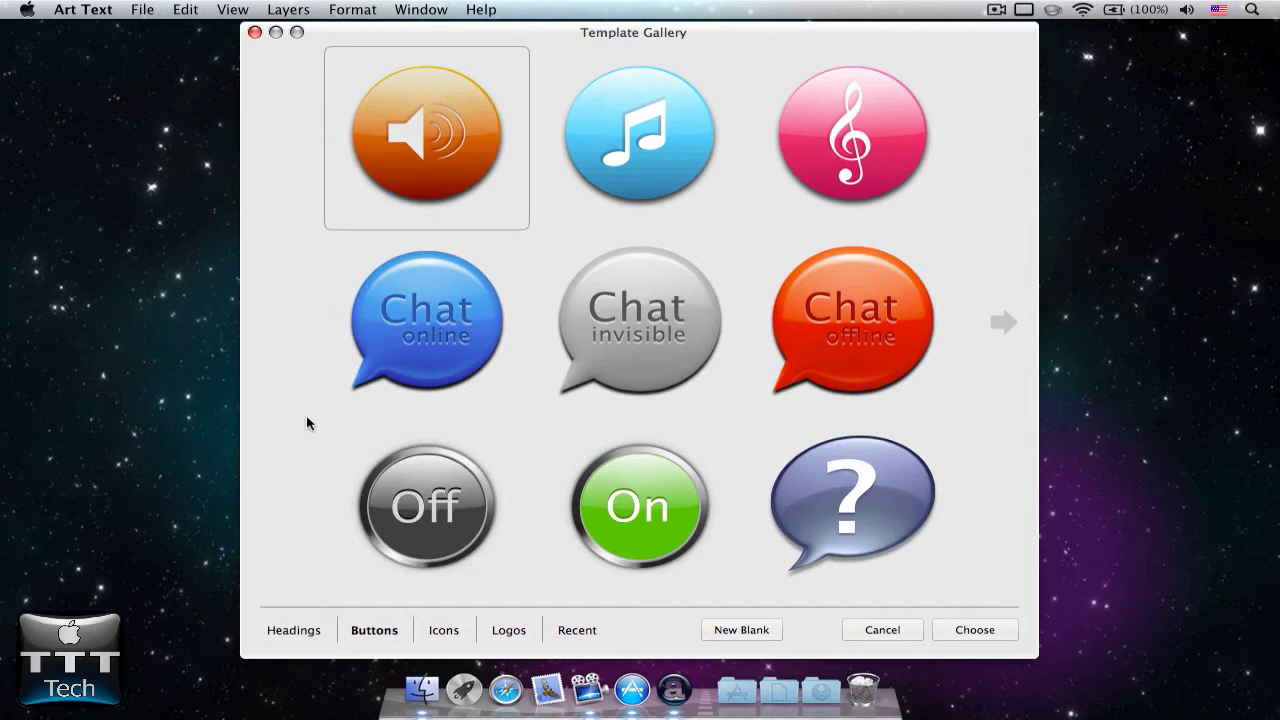
Step: Select the blue Apple button template on a later Buttons page
{"action": "left_click", "coordinate": [433, 521]}
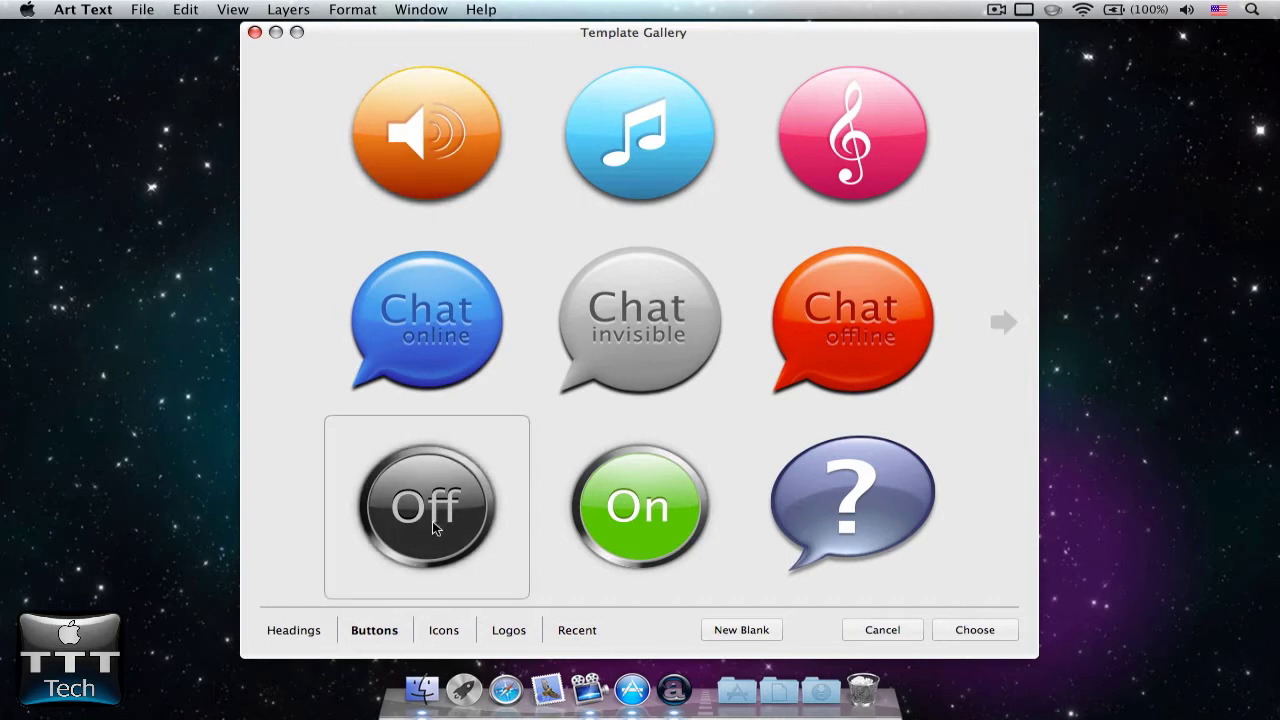
{"action": "left_click", "coordinate": [1003, 321]}
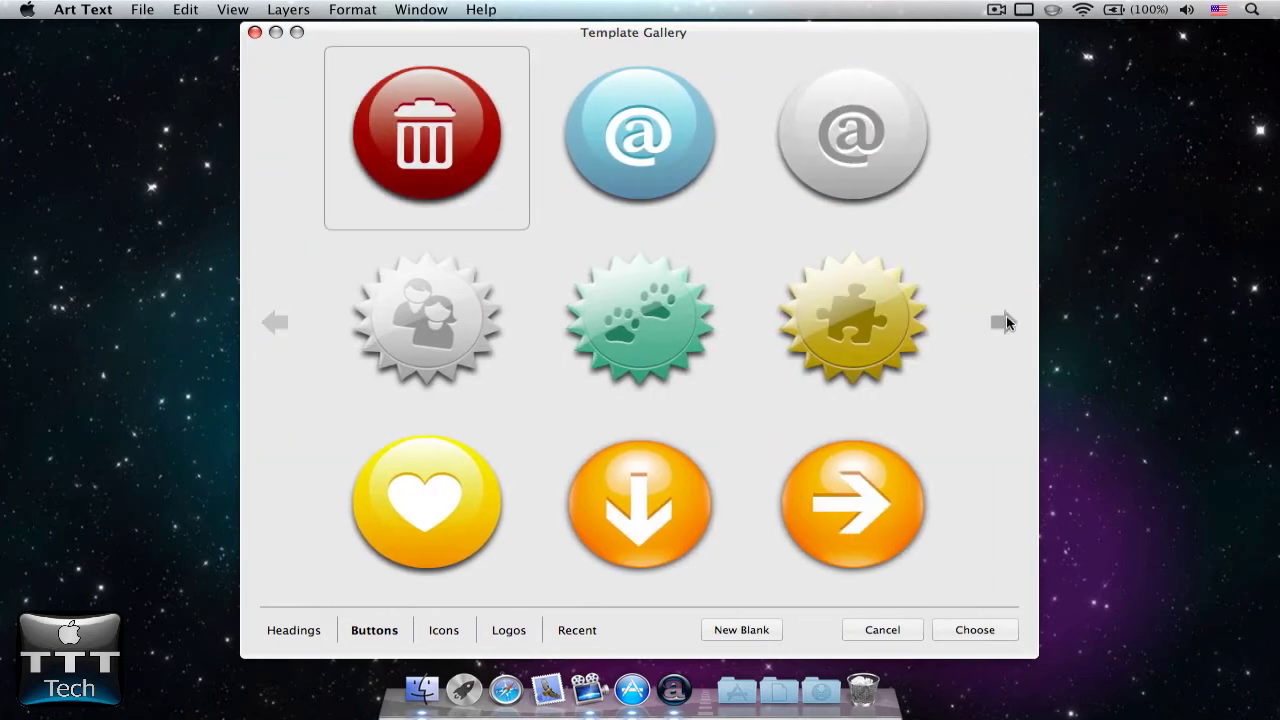
{"action": "left_click", "coordinate": [1005, 321]}
{"action": "left_click", "coordinate": [1003, 321]}
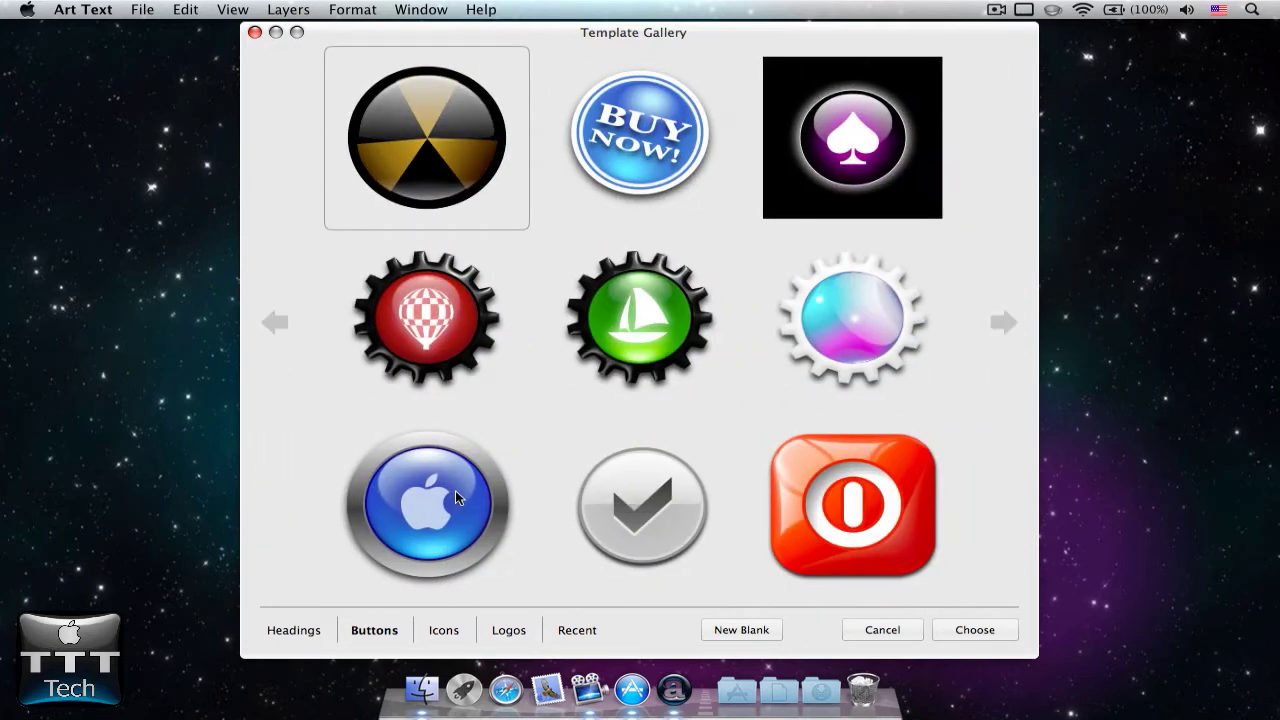
{"action": "left_click", "coordinate": [453, 497]}
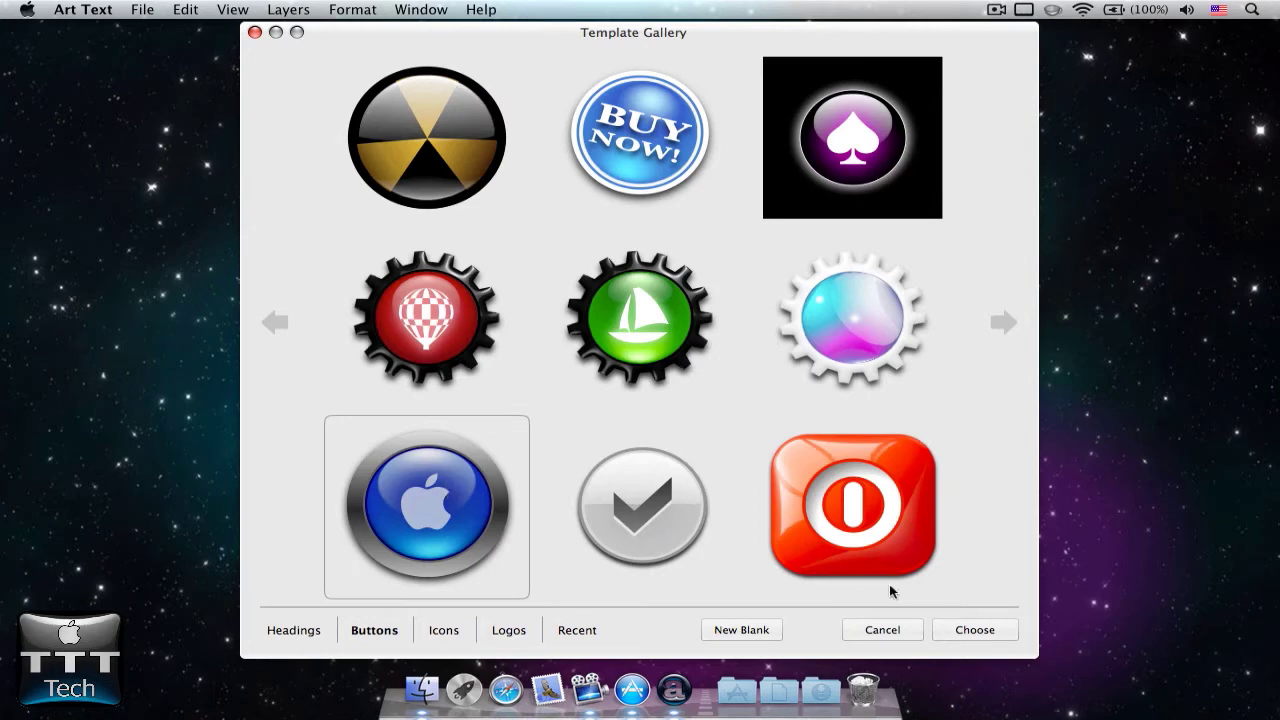
Step: Create the 100×100 pt document from the Apple button, go full screen, and zoom the canvas in
{"action": "left_click", "coordinate": [976, 630]}
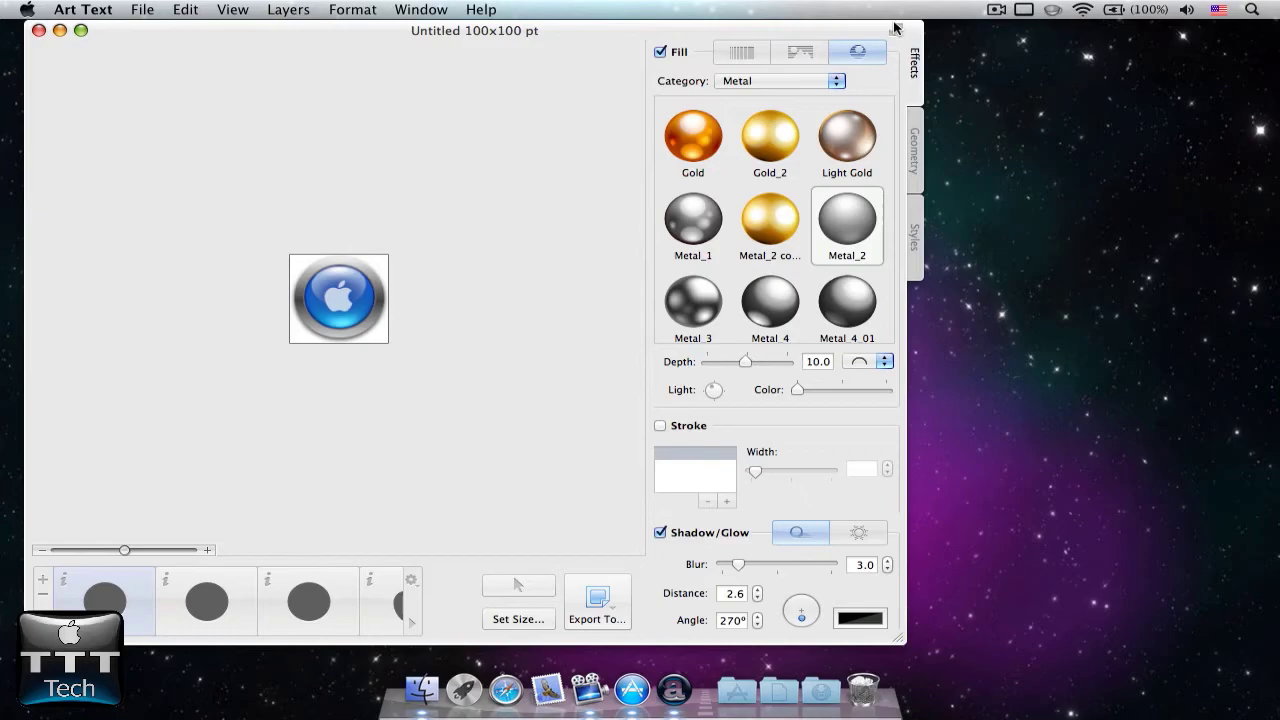
{"action": "left_click", "coordinate": [896, 32]}
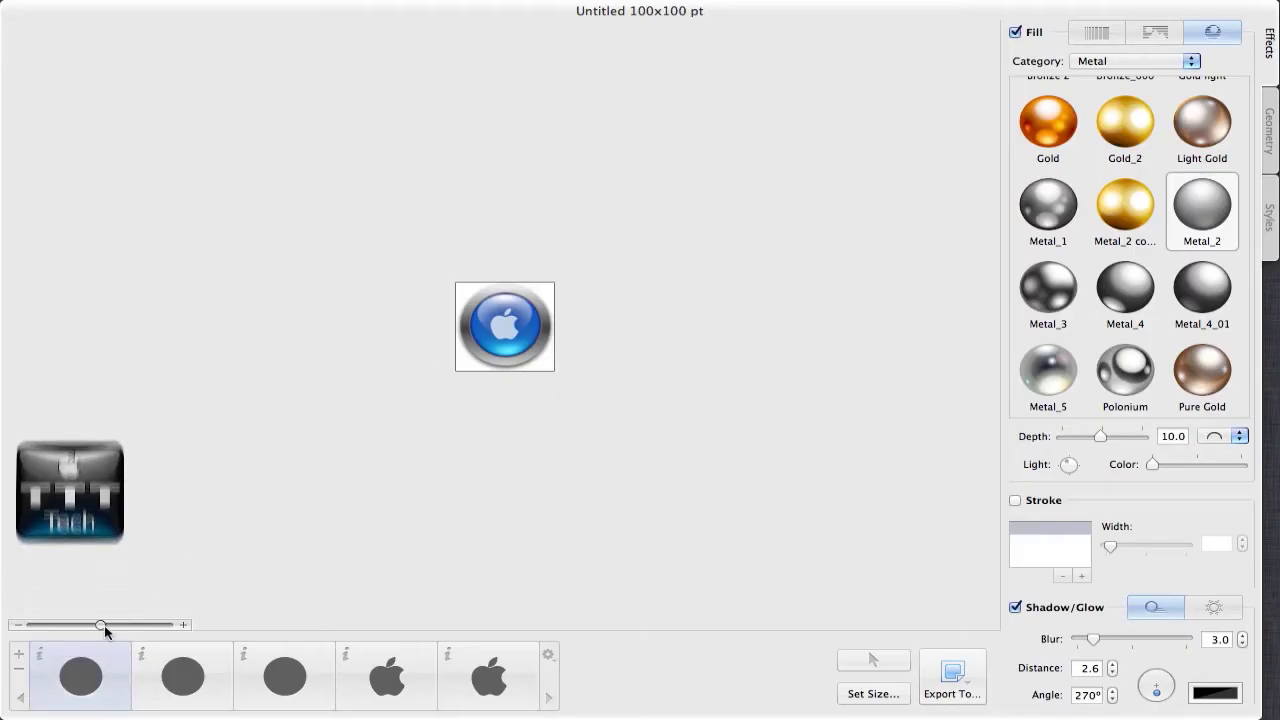
{"action": "left_click_drag", "start_coordinate": [103, 624], "coordinate": [179, 626]}
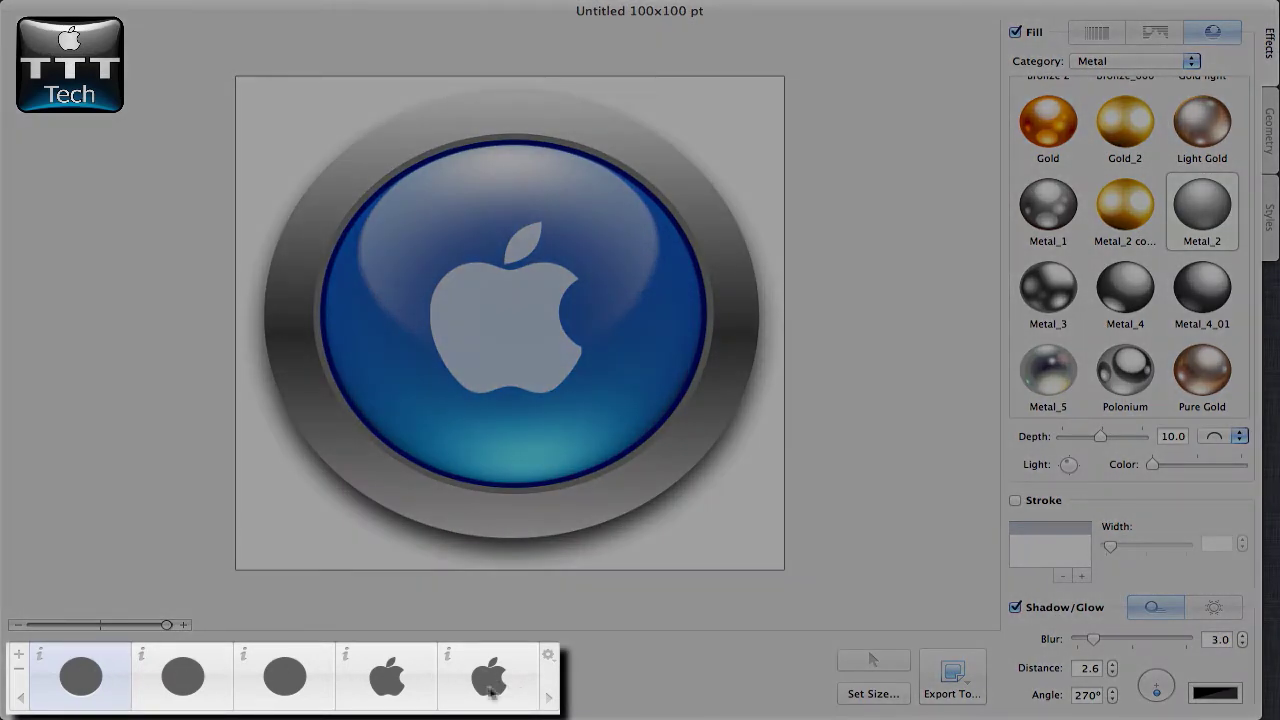
Step: Delete the two Apple-logo layers and select the first button layer
{"action": "left_click", "coordinate": [400, 682]}
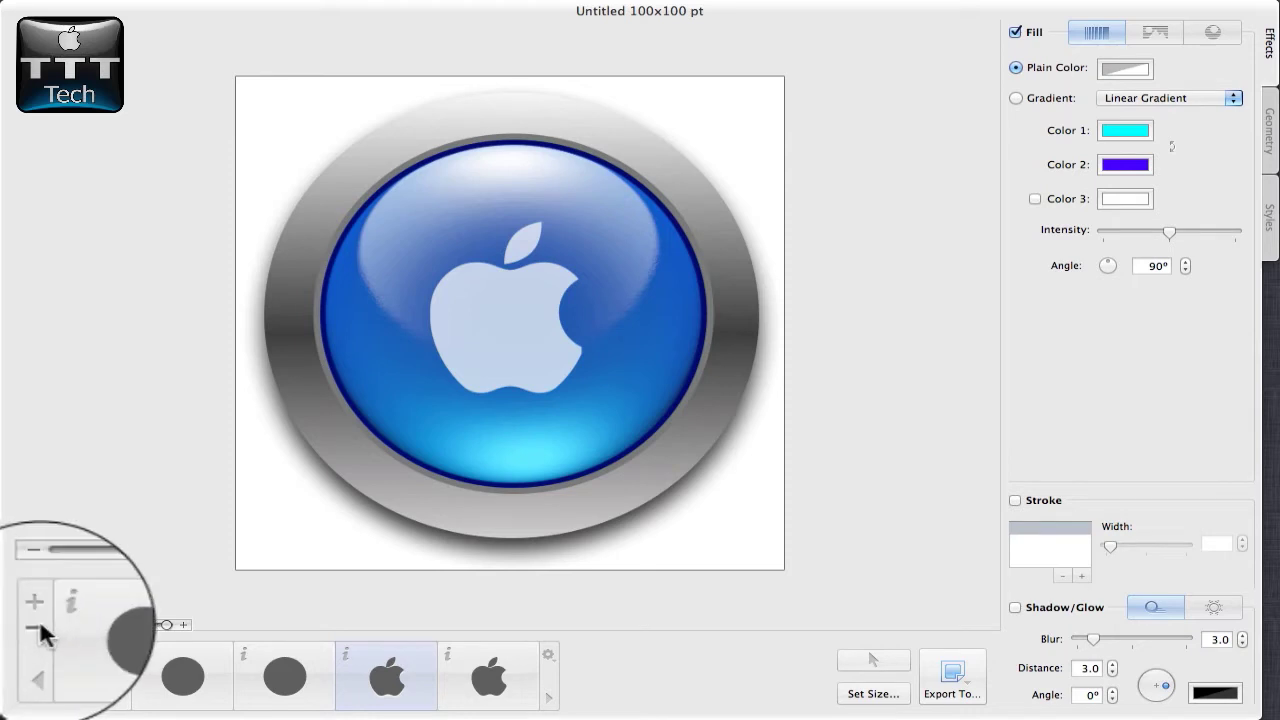
{"action": "left_click", "coordinate": [20, 669]}
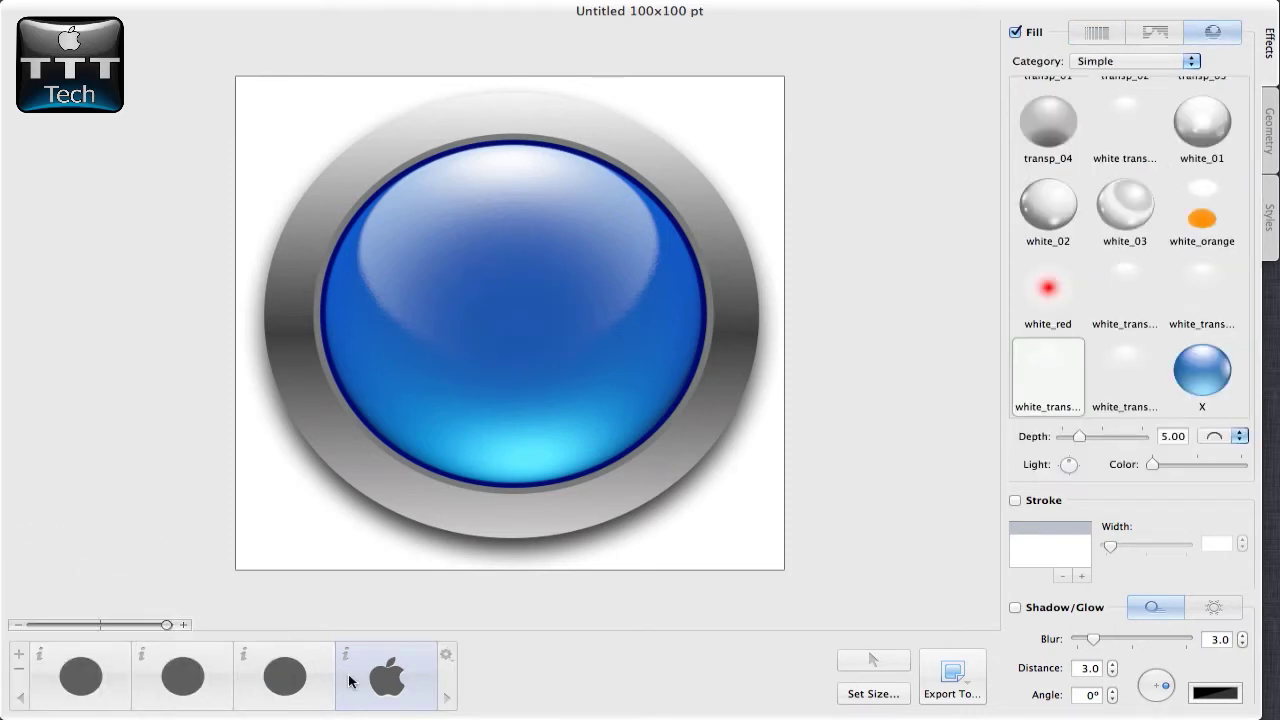
{"action": "left_click", "coordinate": [19, 668]}
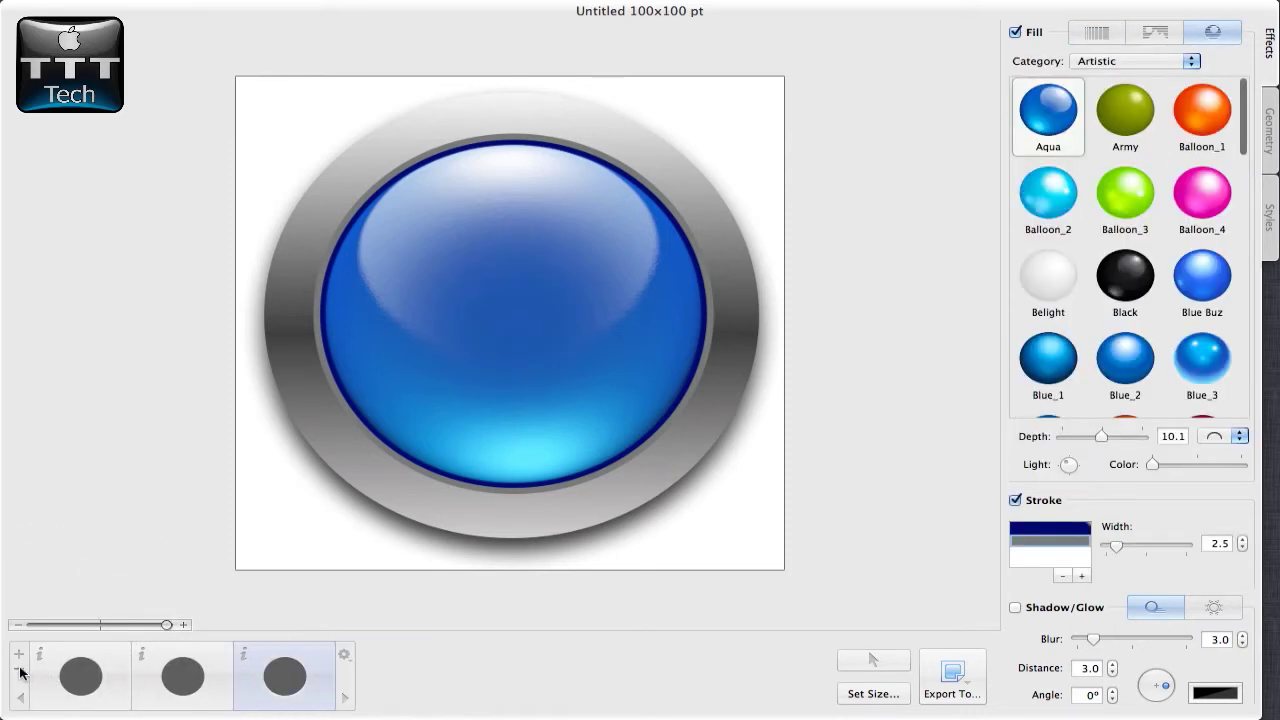
{"action": "left_click", "coordinate": [100, 680]}
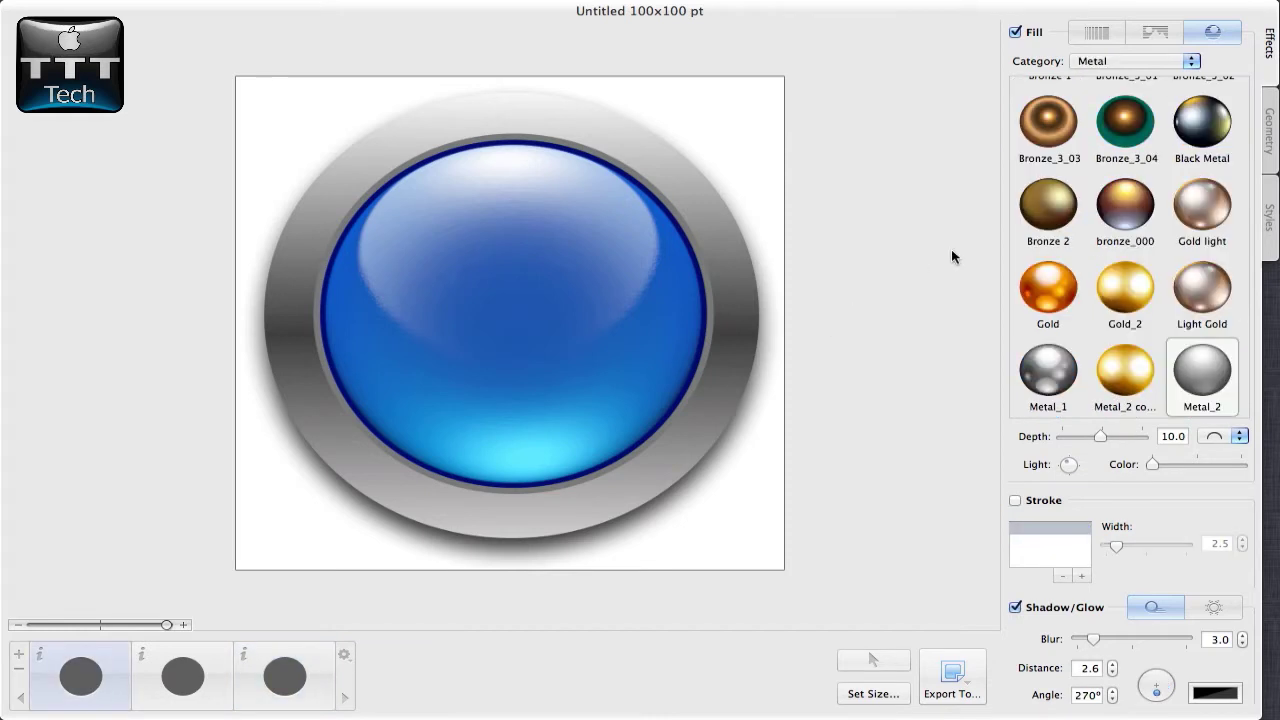
Step: Try the yellow pill, grey pill and blue rounded-square styles, then undo back to the round button
{"action": "left_click", "coordinate": [1272, 215]}
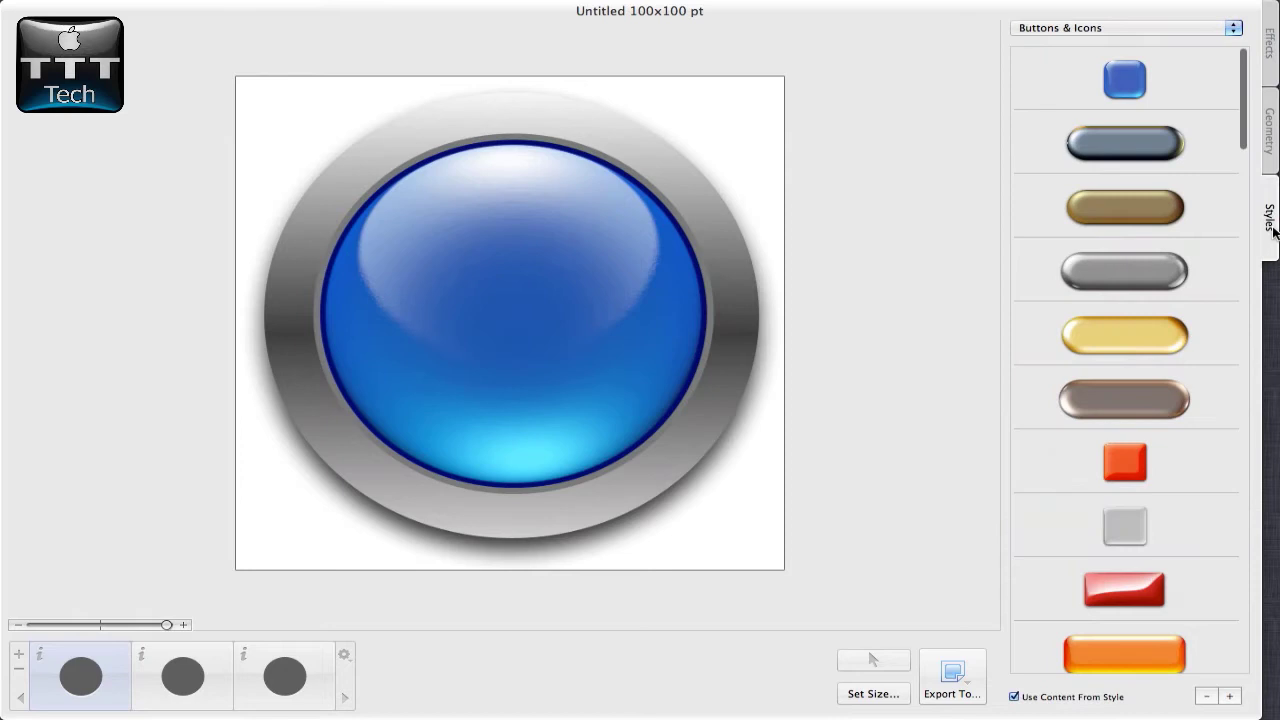
{"action": "left_click", "coordinate": [288, 677], "text": "shift"}
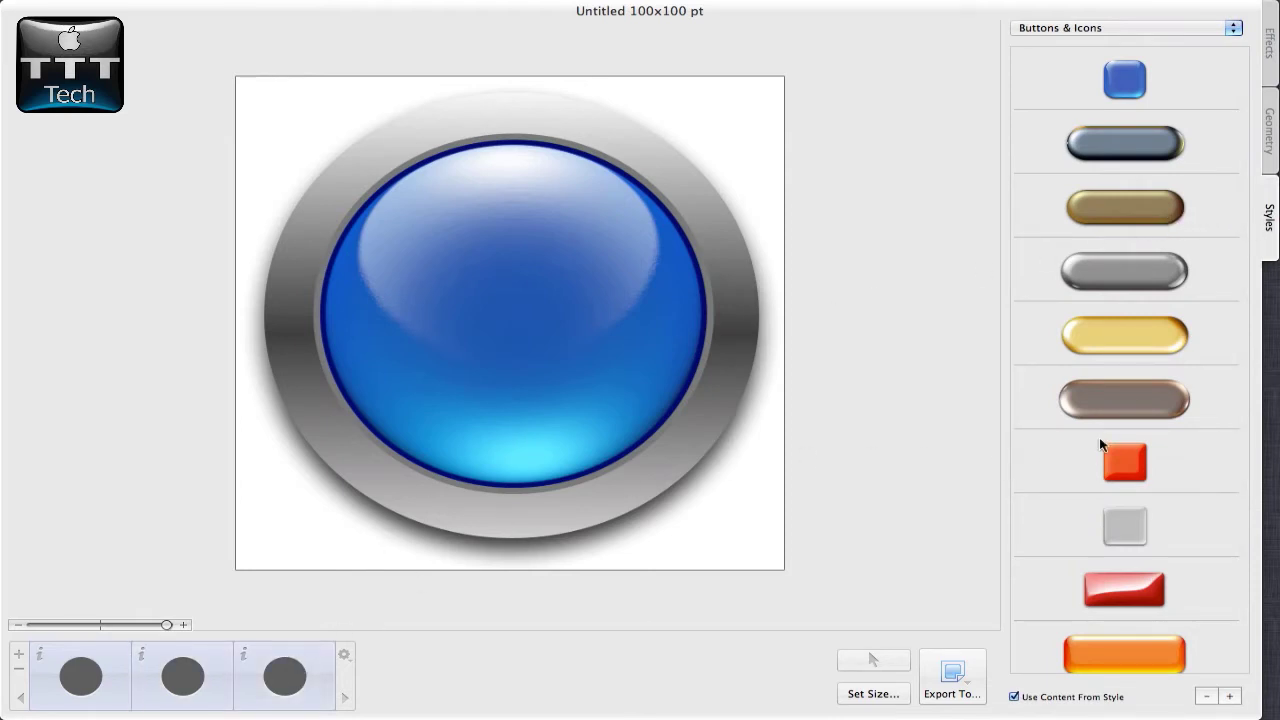
{"action": "left_click", "coordinate": [1113, 340]}
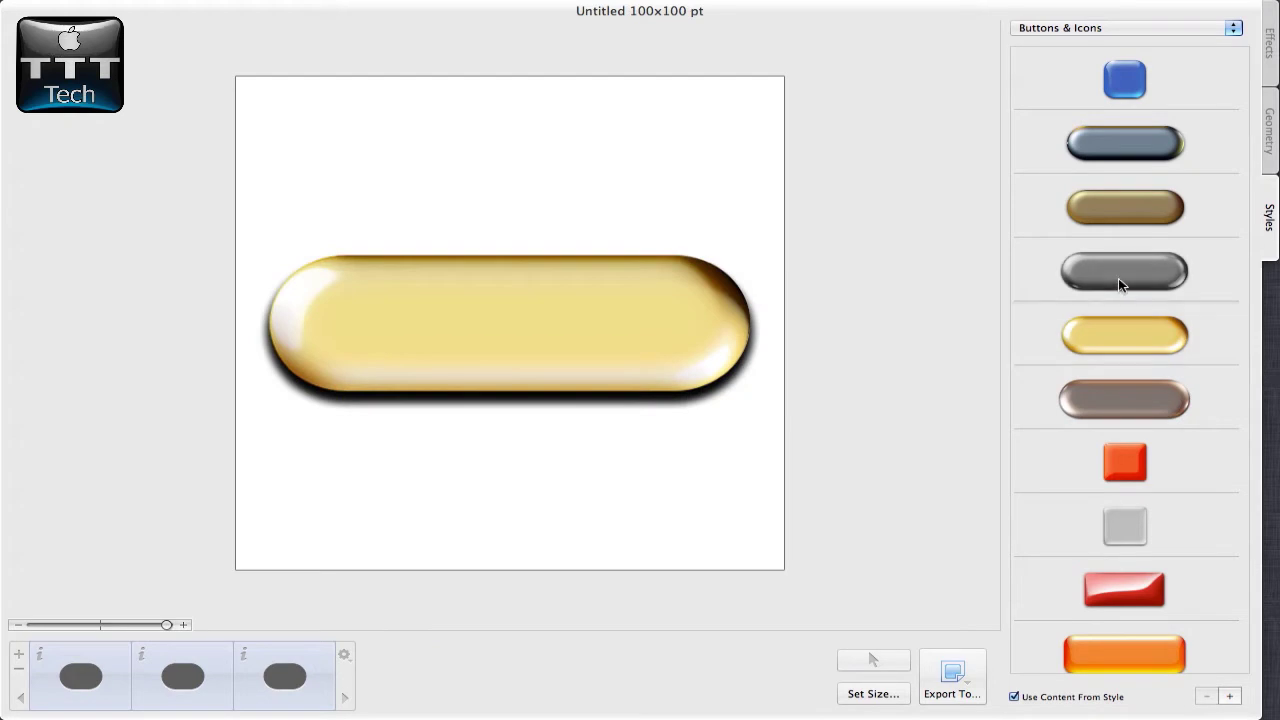
{"action": "left_click", "coordinate": [1118, 278]}
{"action": "left_click", "coordinate": [1120, 99]}
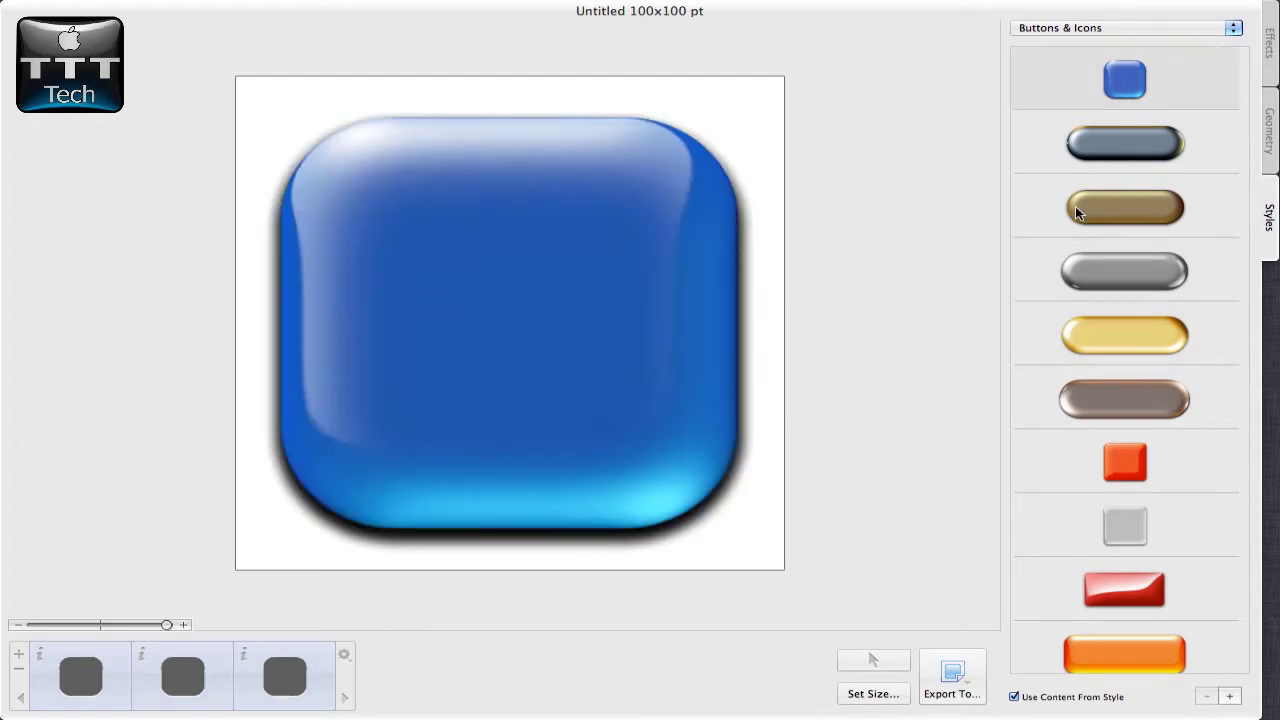
{"action": "key", "text": "super+z"}
{"action": "key", "text": "super+z"}
{"action": "key", "text": "super+z"}
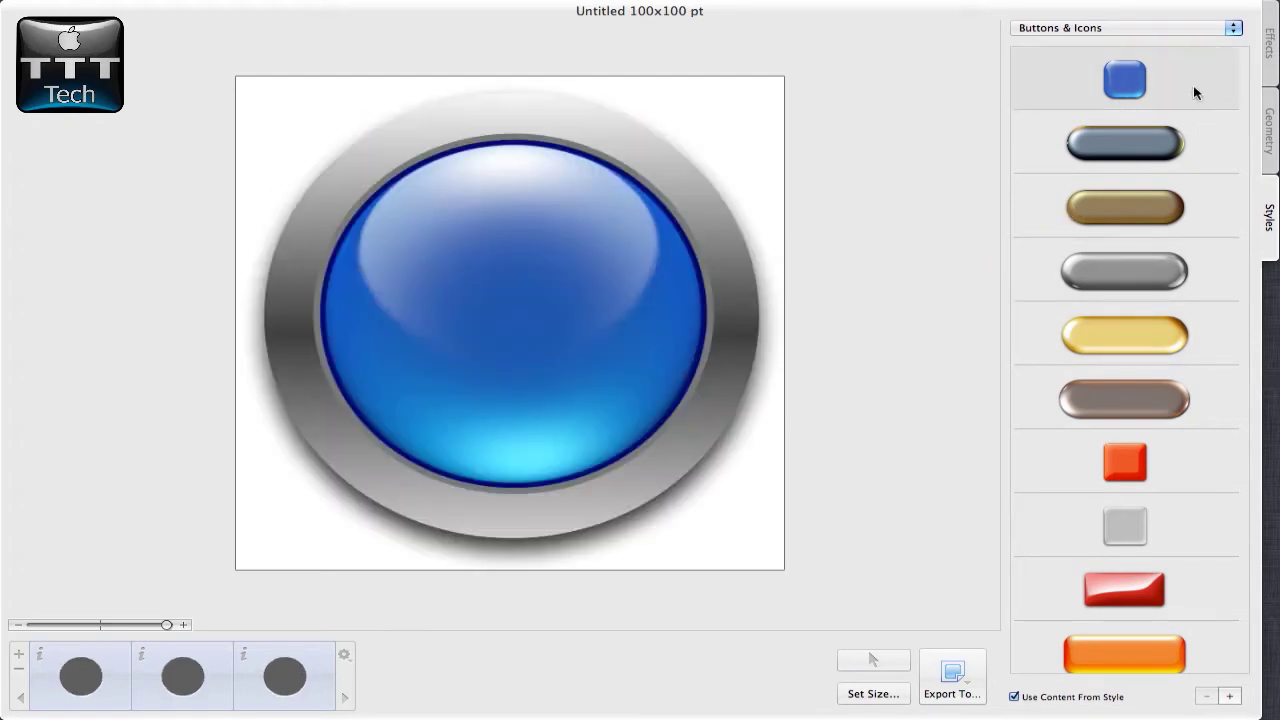
Step: Show the Effects settings, inspect the grey middle layer, then reselect the blue inner circle
{"action": "left_click", "coordinate": [1268, 45]}
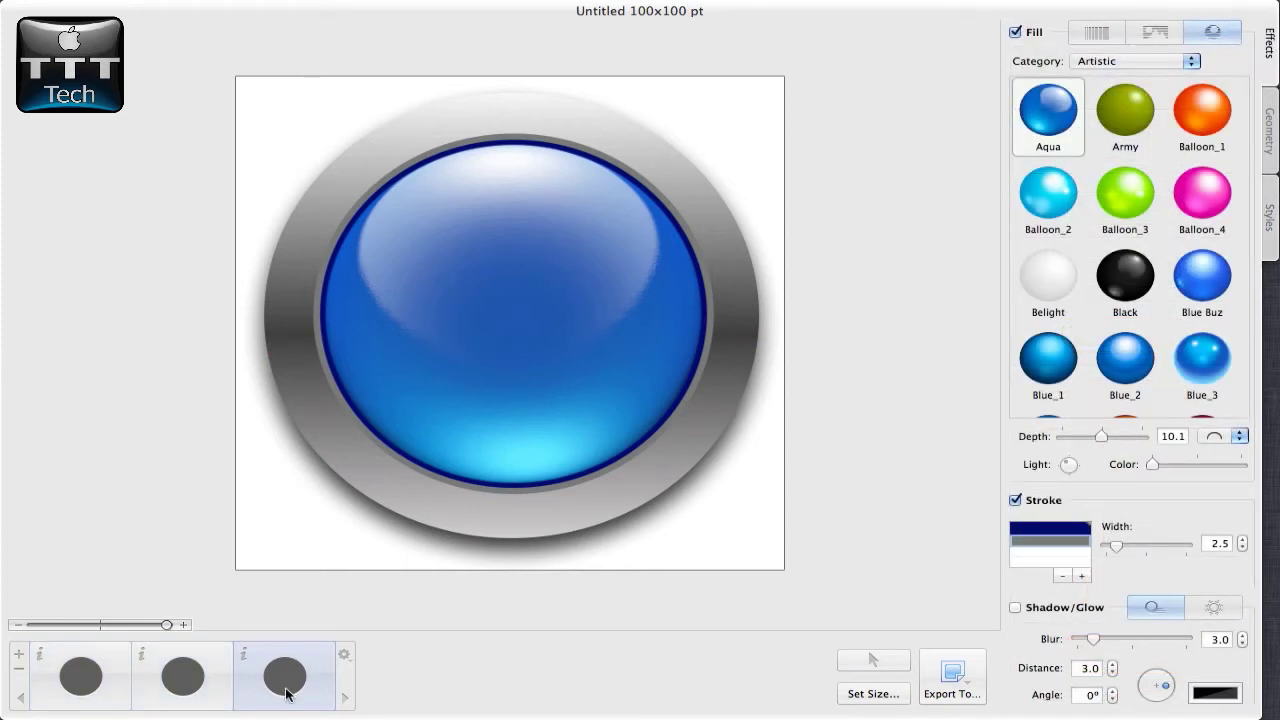
{"action": "left_click", "coordinate": [181, 693]}
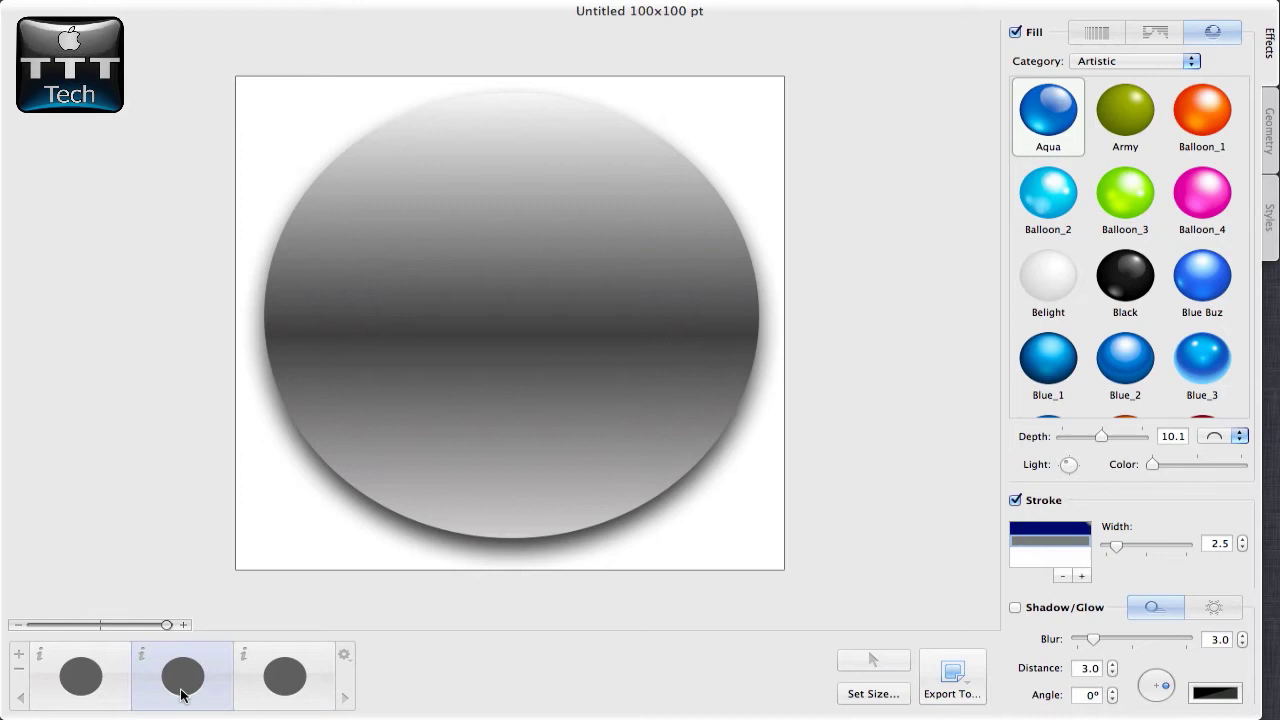
{"action": "left_click", "coordinate": [285, 677]}
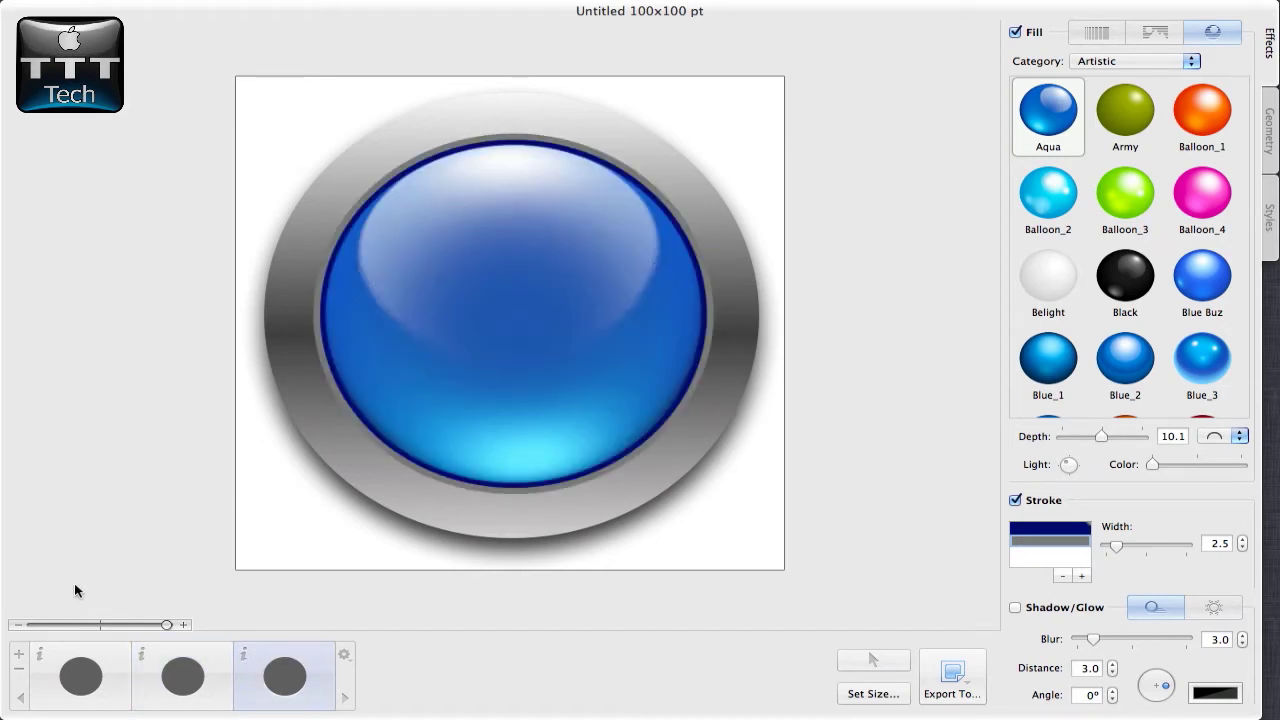
Step: Add a new layer and browse its Shapes, People icons, custom shapes and Downloads images
{"action": "left_click", "coordinate": [20, 657]}
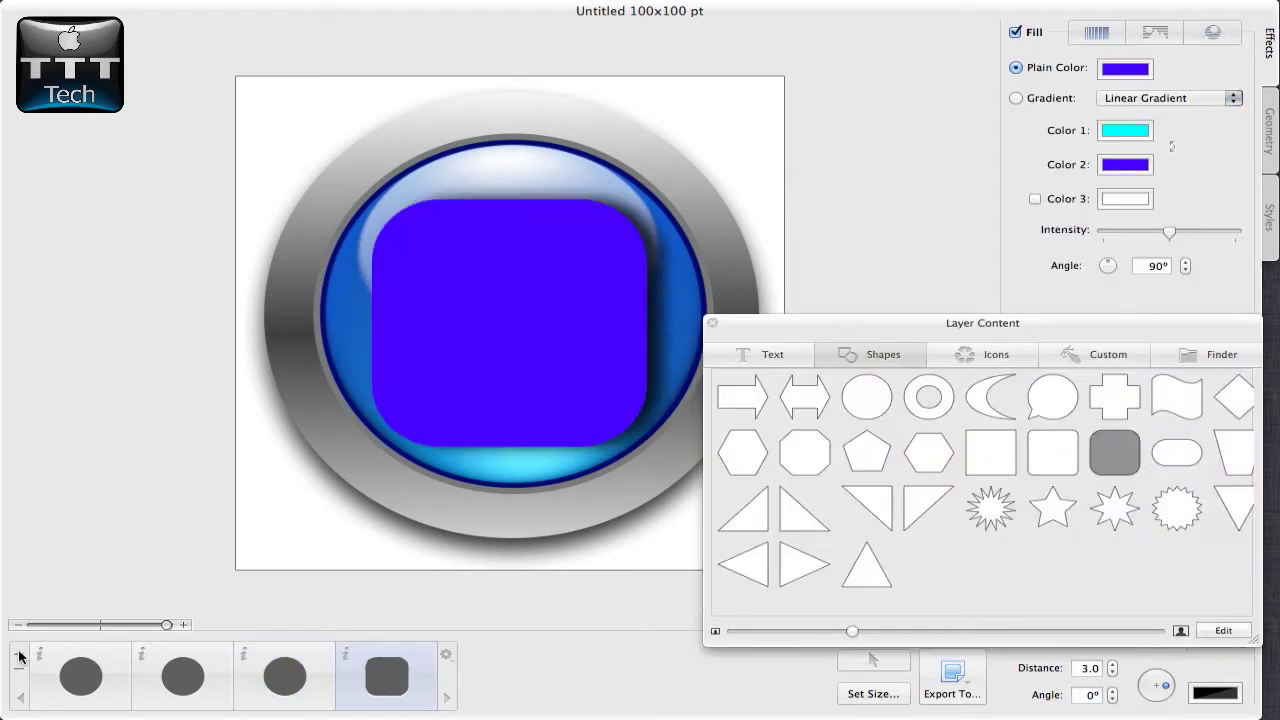
{"action": "left_click", "coordinate": [752, 356]}
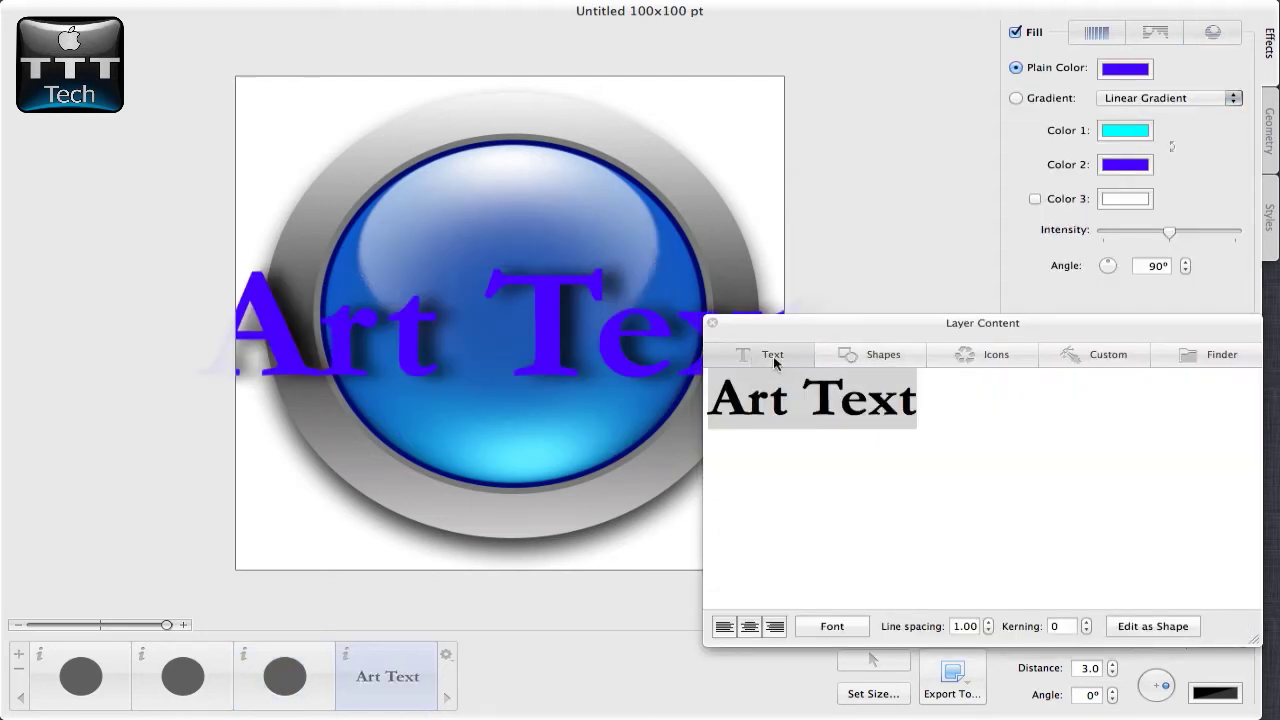
{"action": "left_click", "coordinate": [880, 357]}
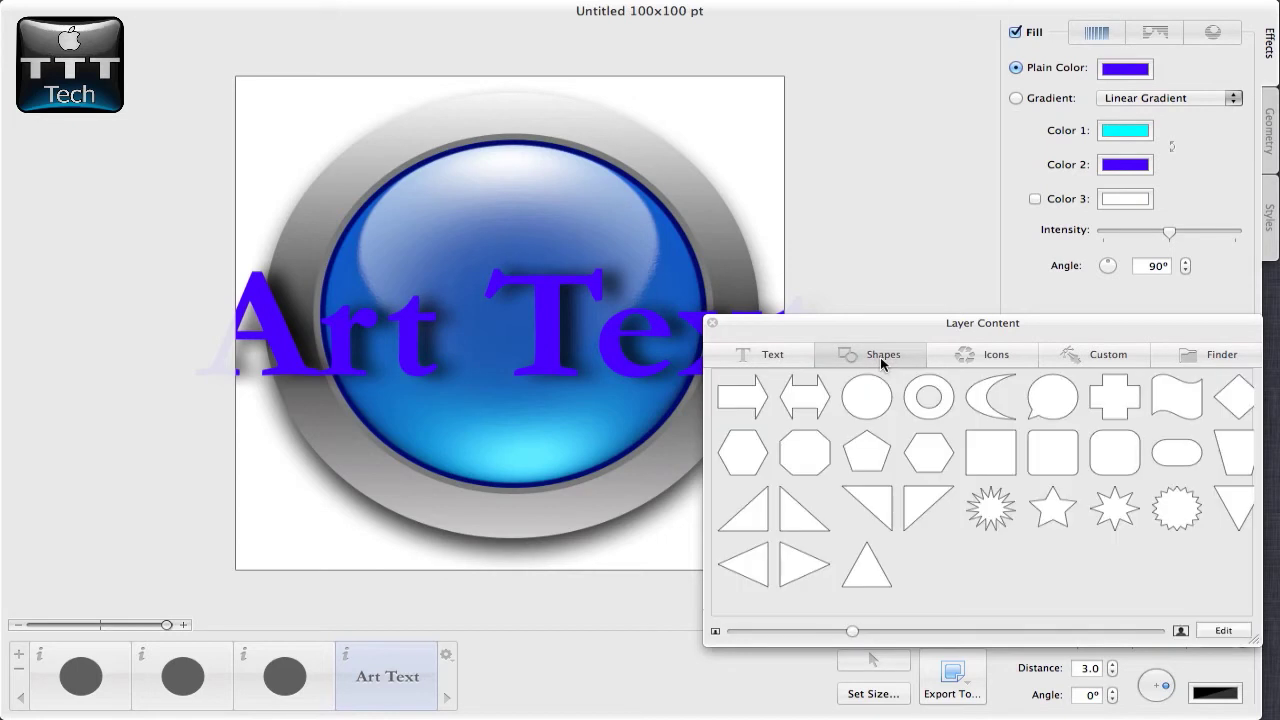
{"action": "left_click", "coordinate": [983, 356]}
{"action": "left_click", "coordinate": [968, 381]}
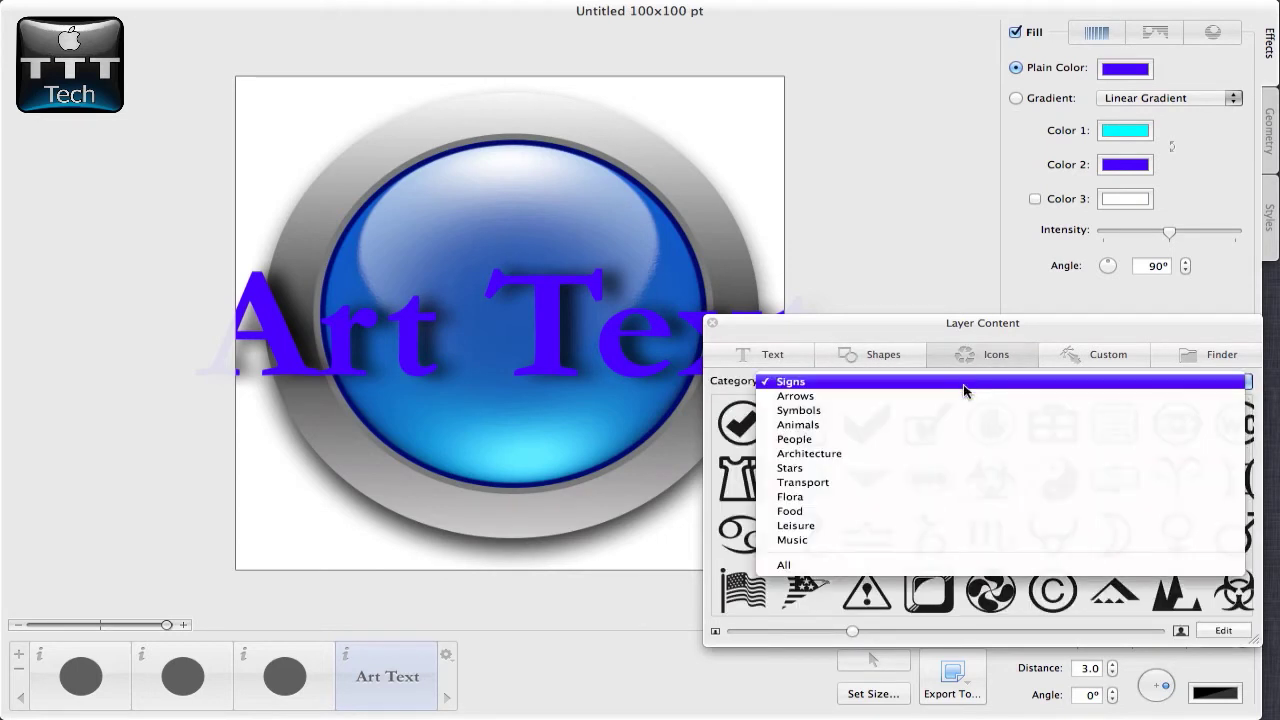
{"action": "left_click", "coordinate": [945, 439]}
{"action": "left_click", "coordinate": [1090, 357]}
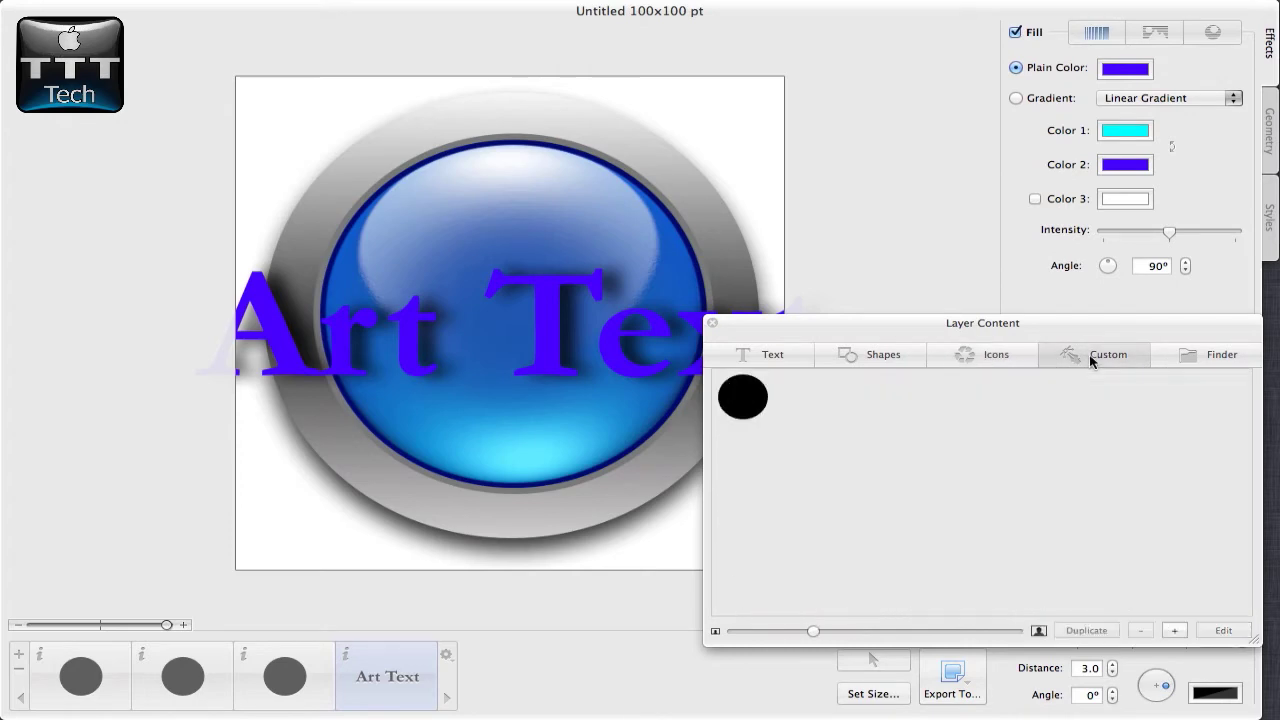
{"action": "left_click", "coordinate": [1185, 356]}
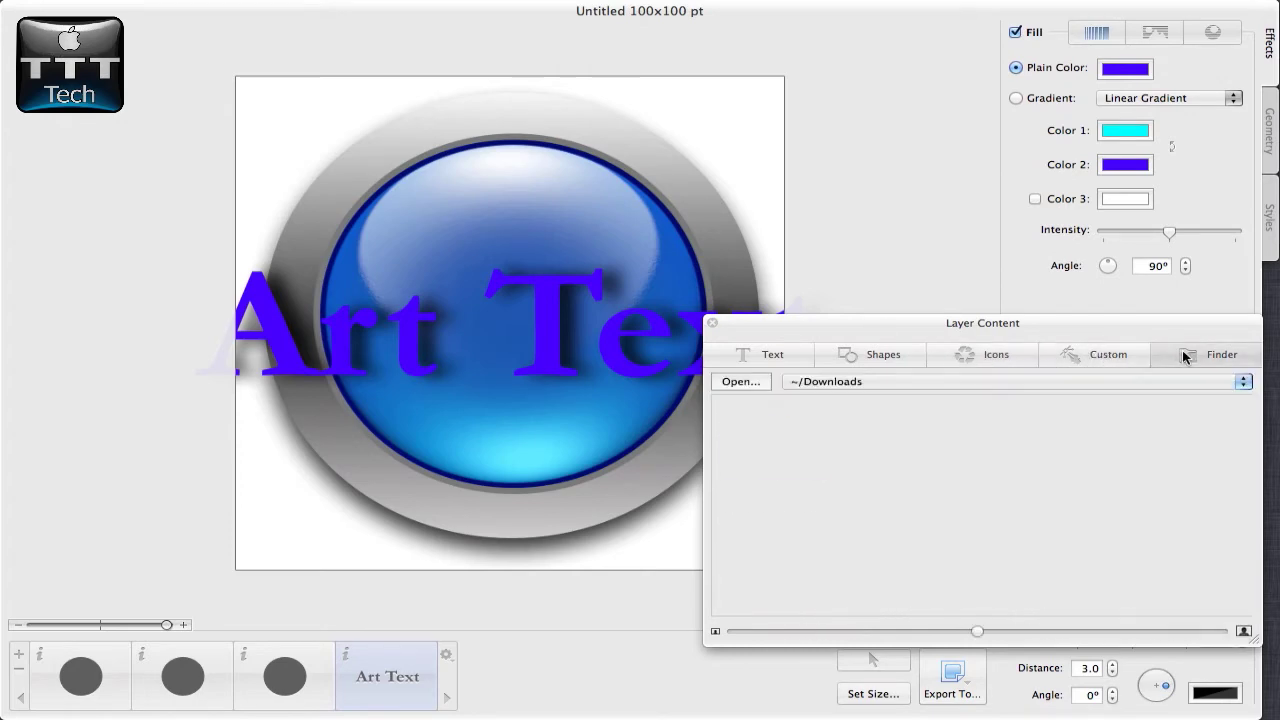
Step: Make the new layer text reading BFK in Arial Black at size 11
{"action": "left_click", "coordinate": [766, 355]}
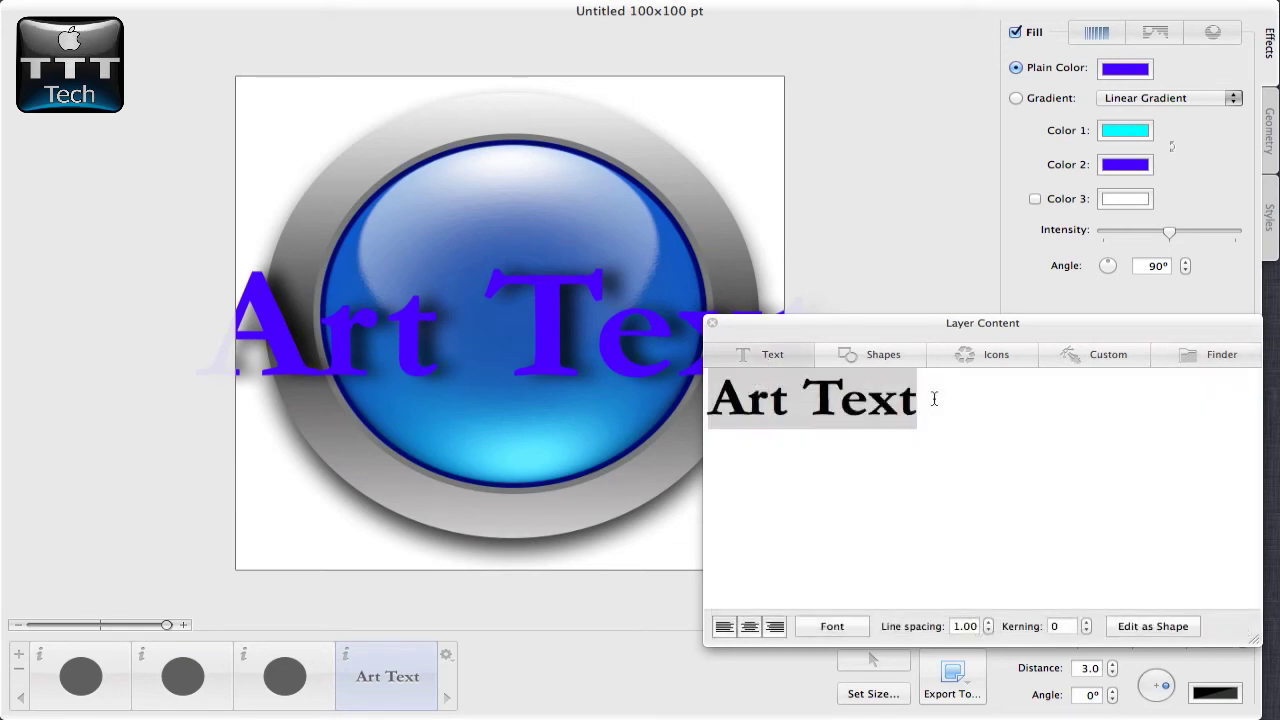
{"action": "left_click", "coordinate": [934, 398]}
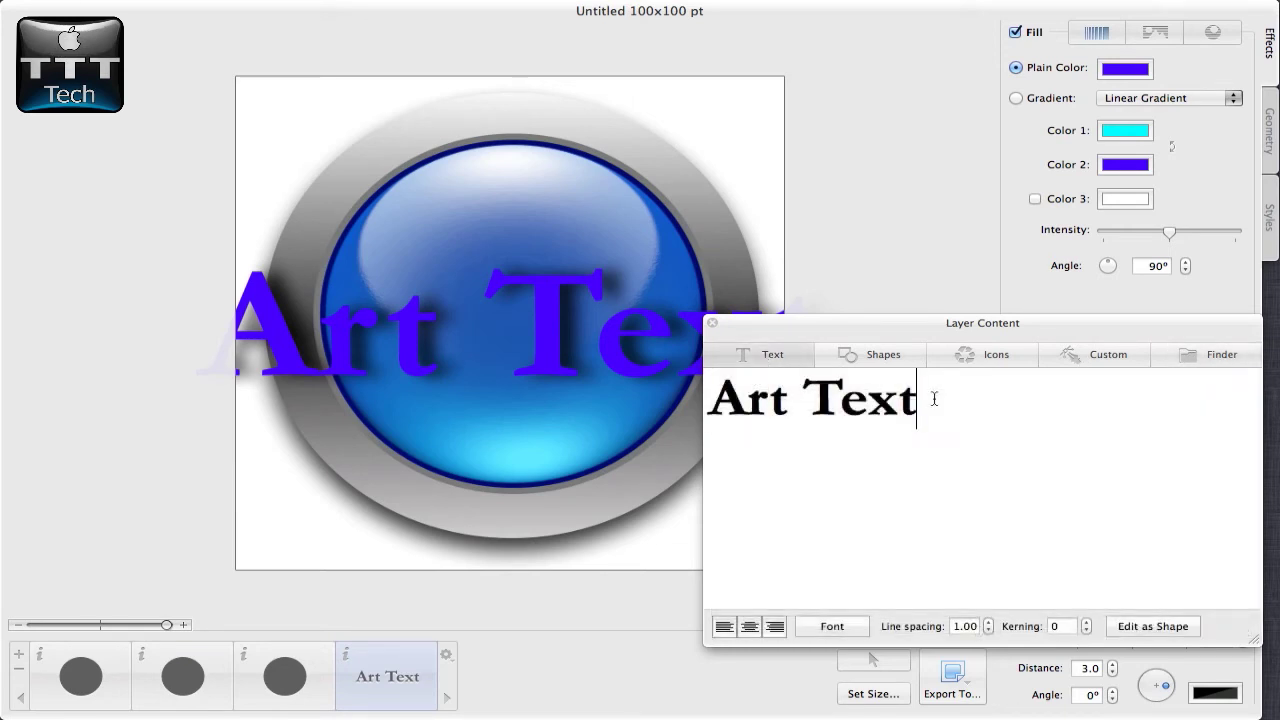
{"action": "key", "text": "super+a"}
{"action": "type", "text": "BFK"}
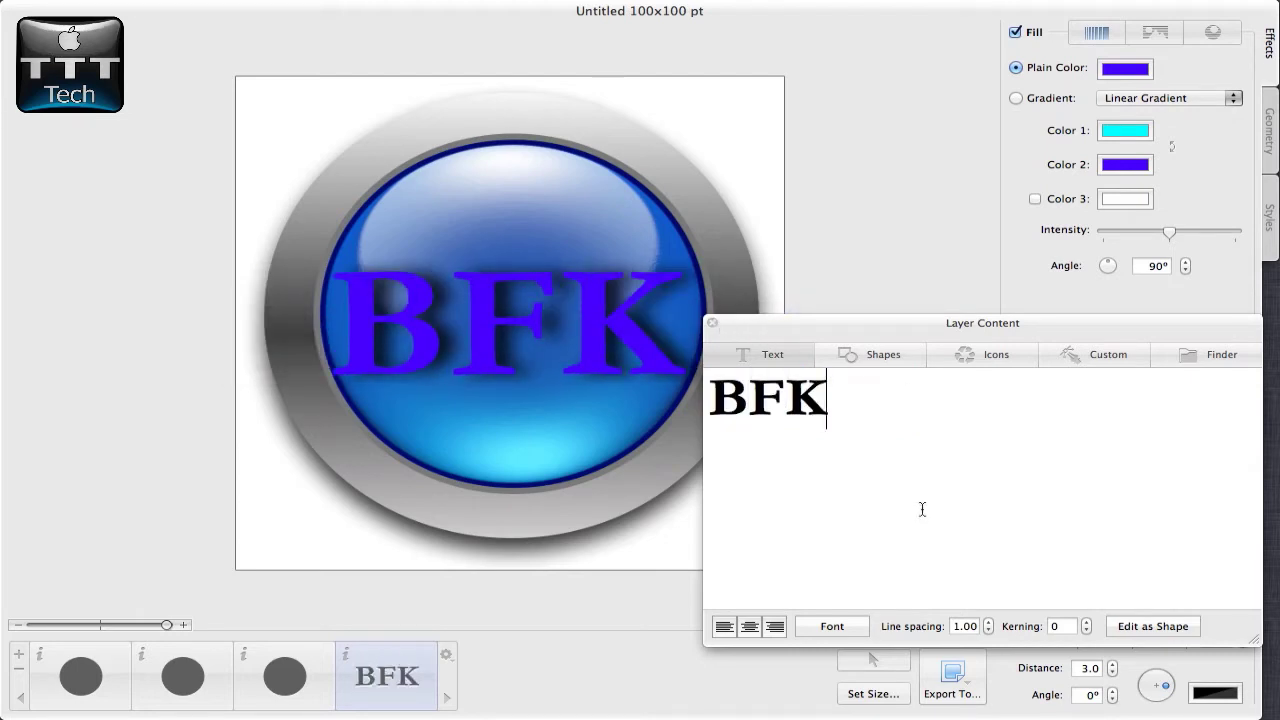
{"action": "left_click_drag", "start_coordinate": [834, 400], "coordinate": [712, 402]}
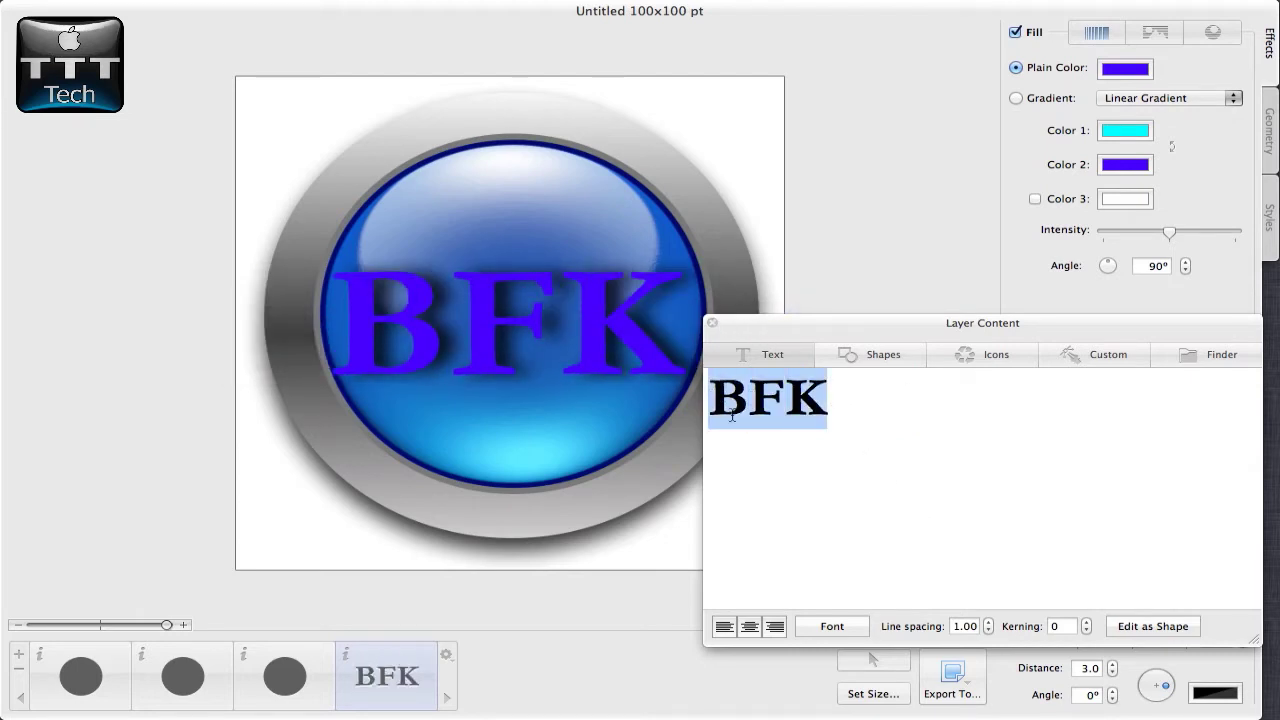
{"action": "left_click", "coordinate": [838, 628]}
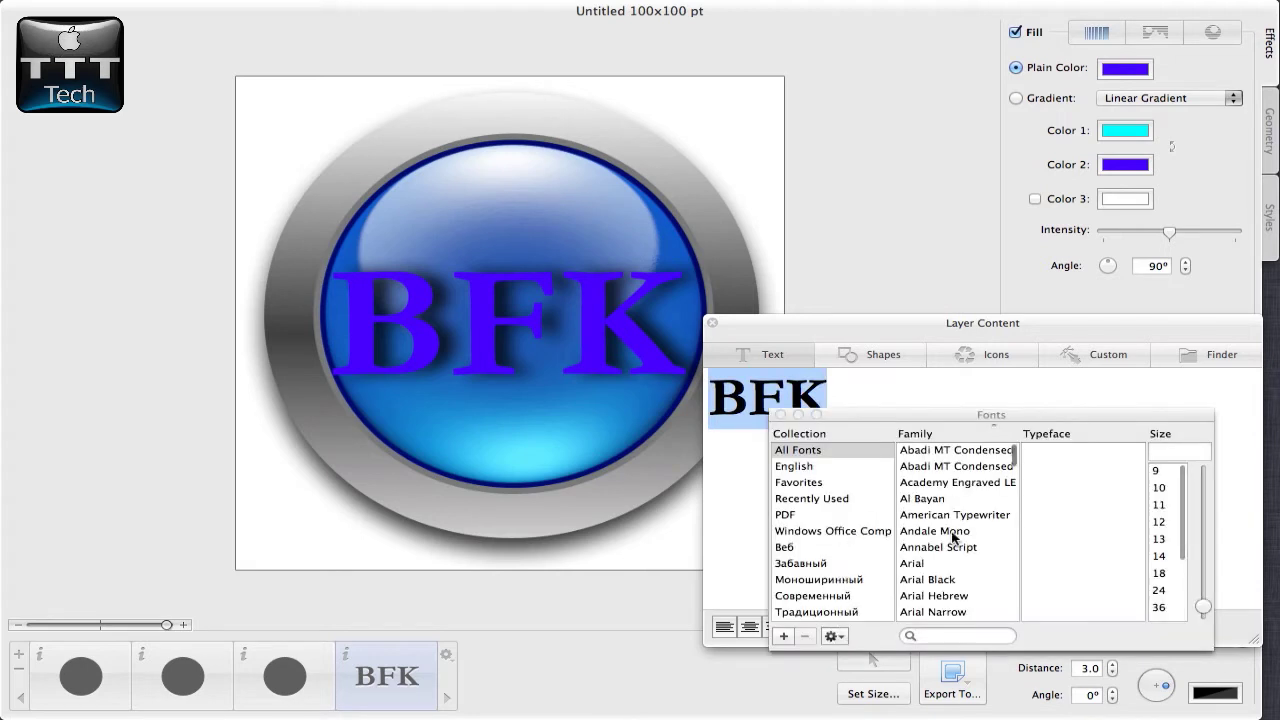
{"action": "scroll", "coordinate": [955, 538], "scroll_direction": "down", "scroll_amount": 3}
{"action": "left_click", "coordinate": [917, 492]}
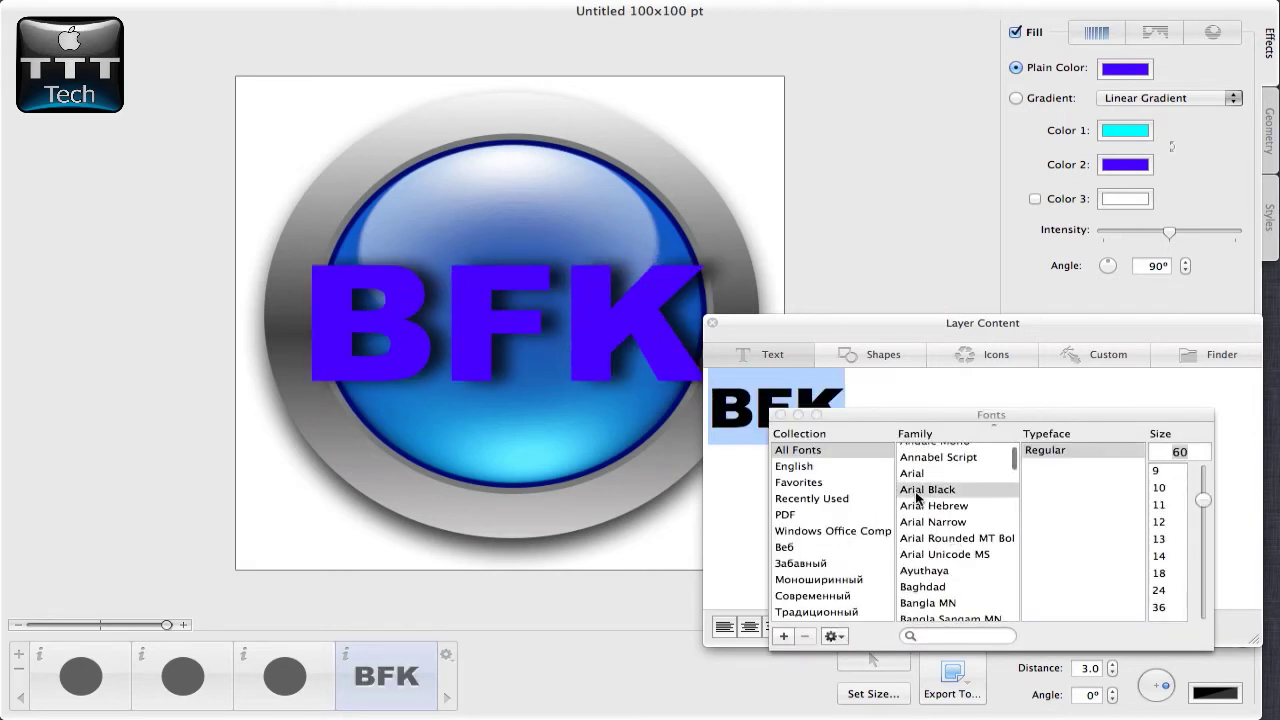
{"action": "left_click", "coordinate": [852, 630]}
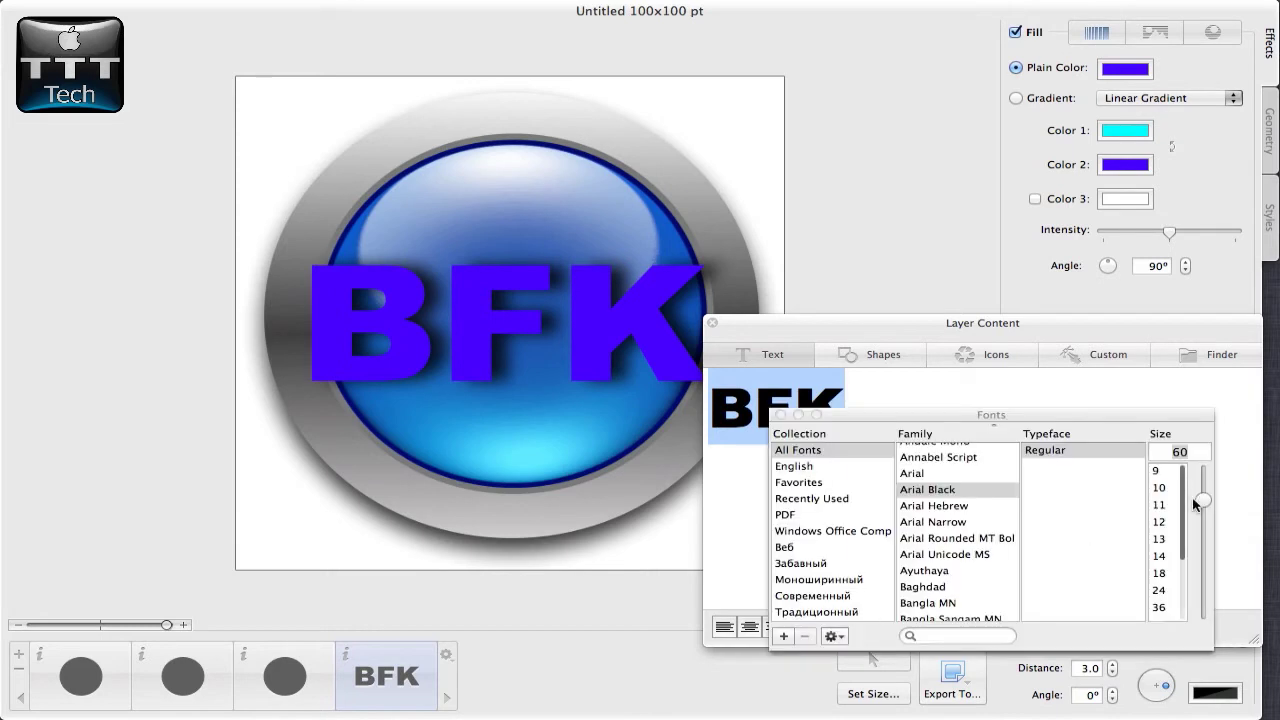
{"action": "left_click", "coordinate": [1160, 510]}
{"action": "left_click", "coordinate": [793, 265]}
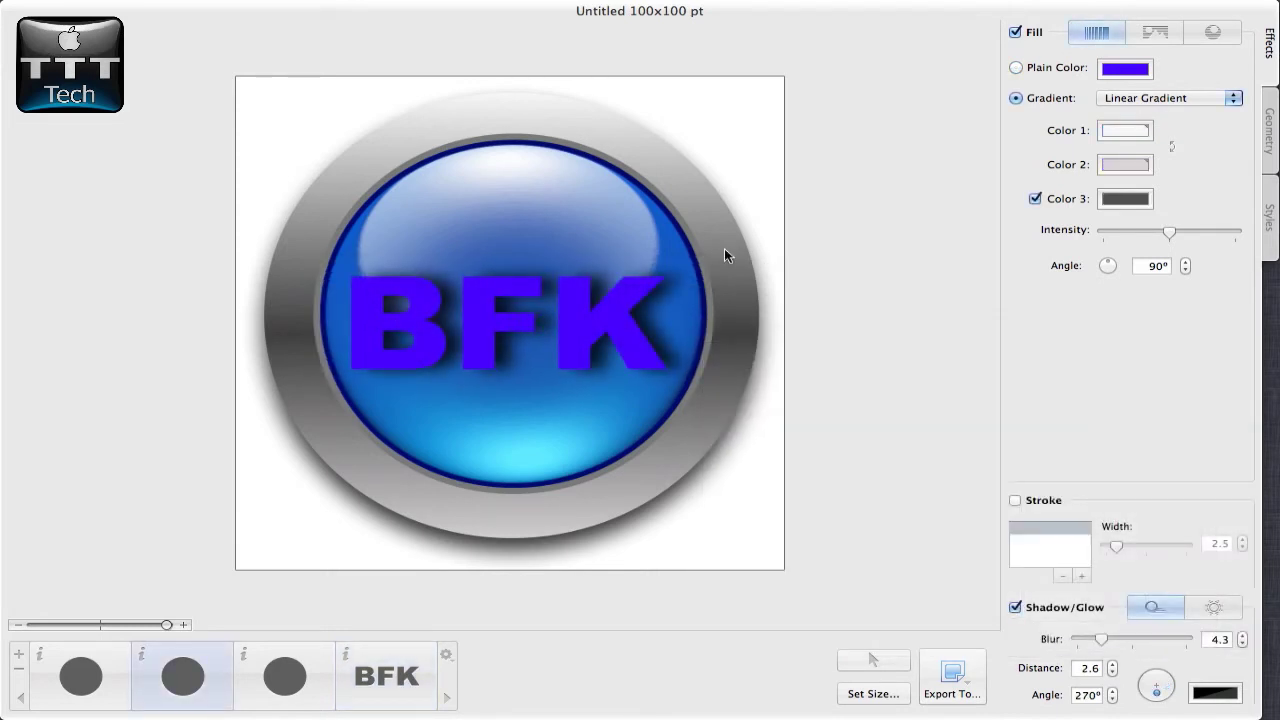
Step: Fill the ring with the Artistic Disco material after trying Blue_1 and ChocolateMilk
{"action": "left_click", "coordinate": [1210, 34]}
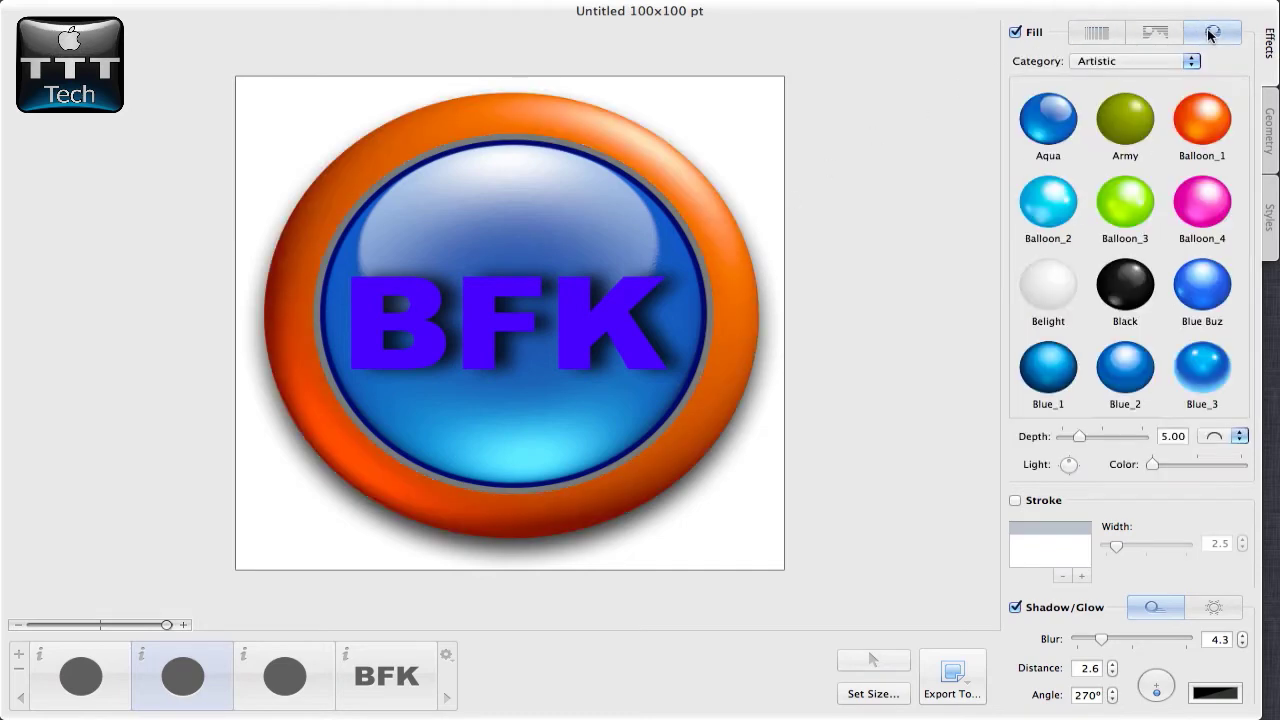
{"action": "left_click", "coordinate": [1099, 64]}
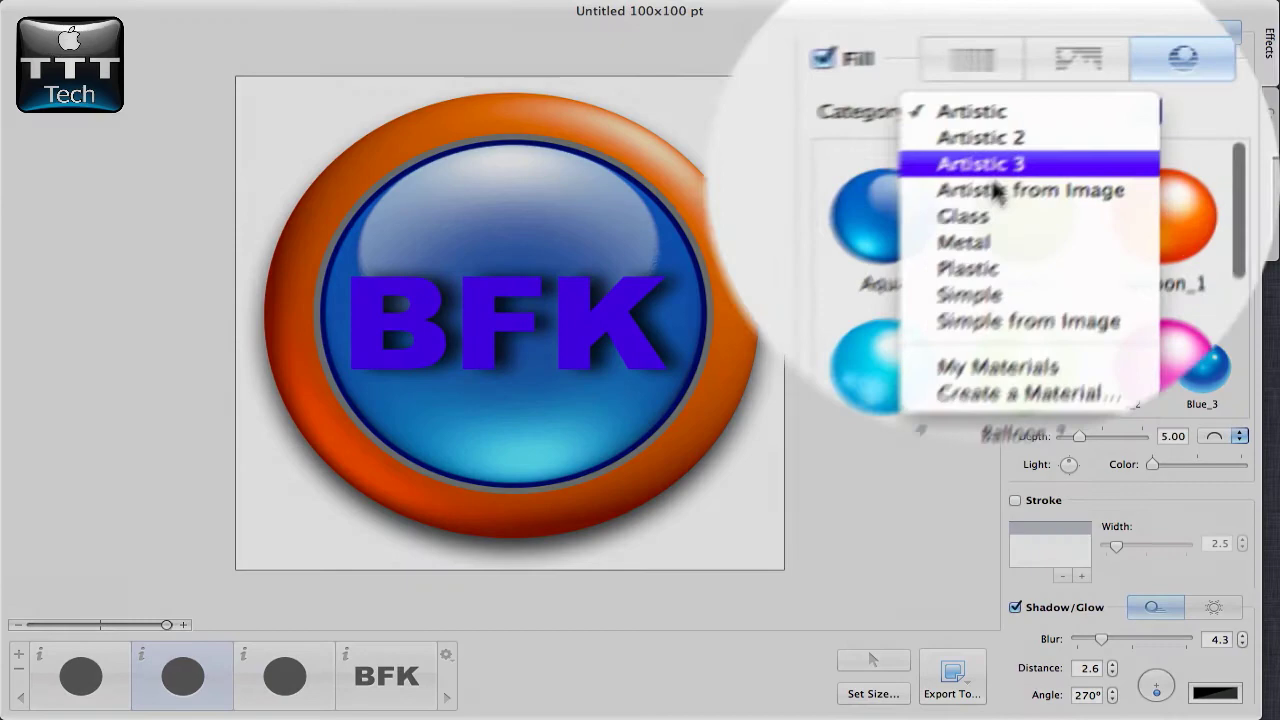
{"action": "left_click", "coordinate": [962, 123]}
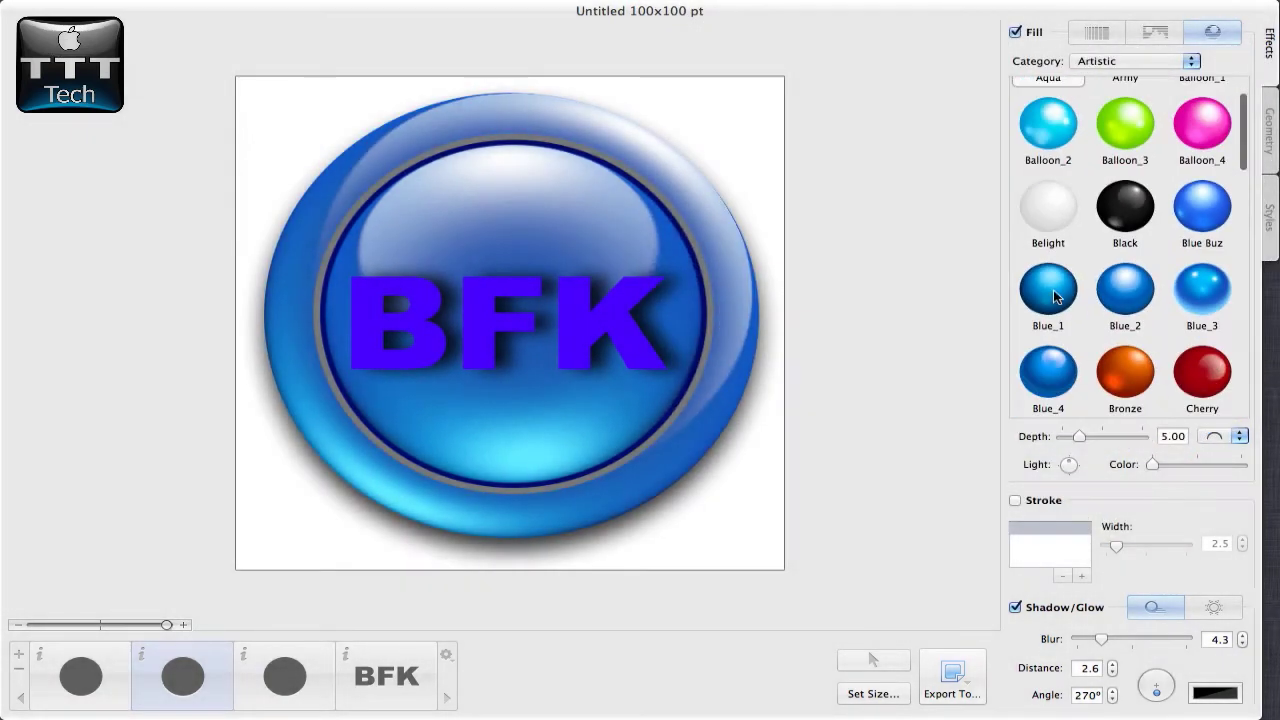
{"action": "left_click", "coordinate": [1051, 286]}
{"action": "scroll", "coordinate": [1053, 292], "scroll_direction": "down", "scroll_amount": 3}
{"action": "left_click", "coordinate": [1063, 345]}
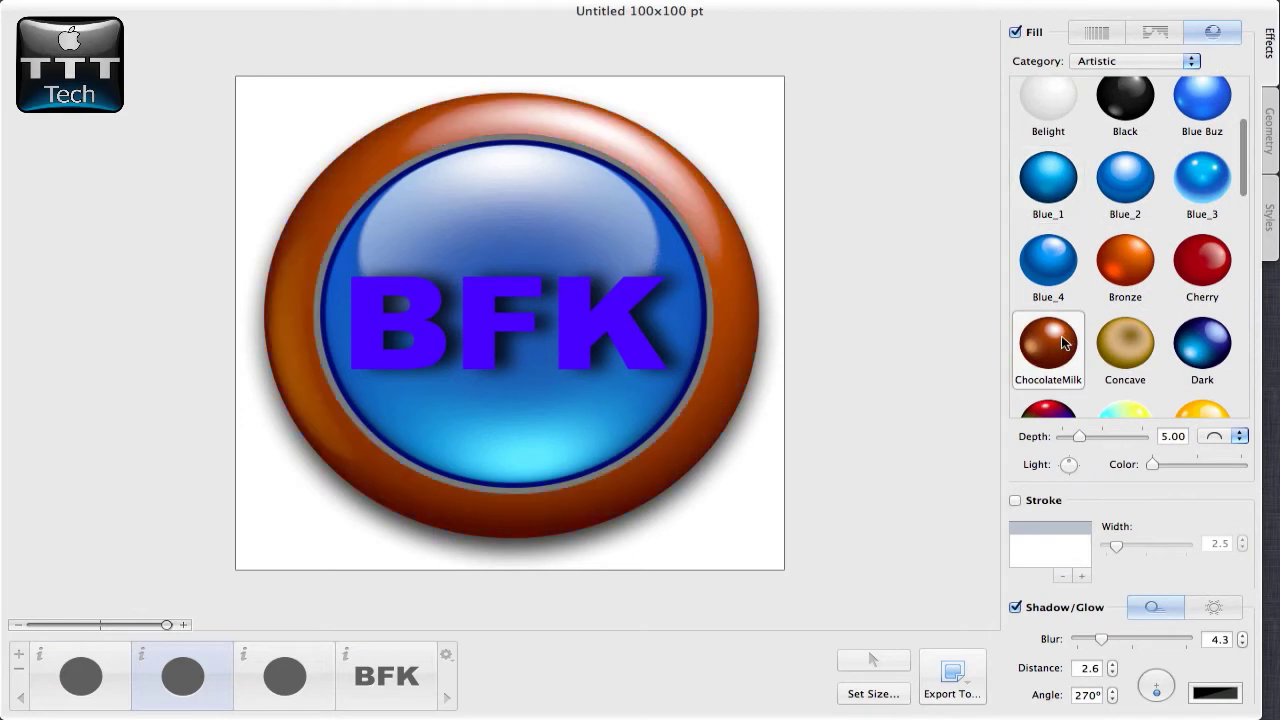
{"action": "scroll", "coordinate": [1063, 347], "scroll_direction": "down", "scroll_amount": 2}
{"action": "left_click", "coordinate": [1063, 347]}
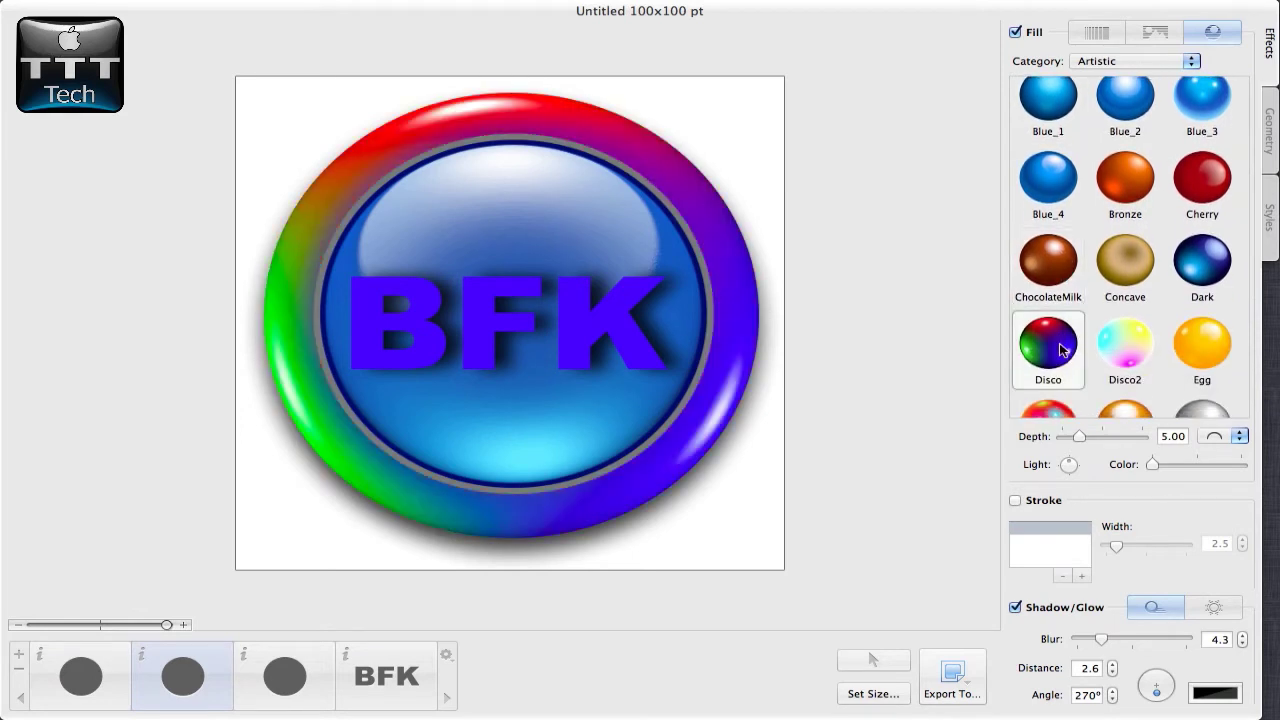
{"action": "scroll", "coordinate": [1063, 348], "scroll_direction": "down", "scroll_amount": 1}
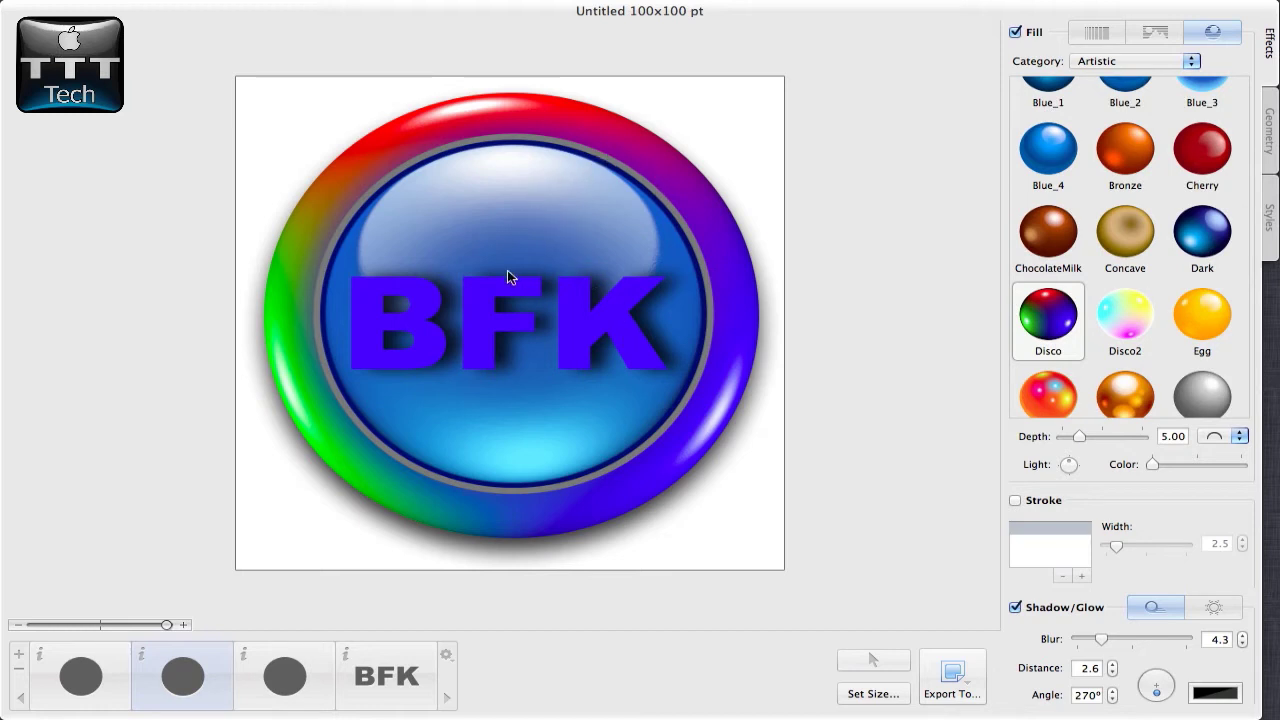
Step: Select the inner circle and, after trying texture, colour, gradient and Water_1 fills, apply Water_3
{"action": "left_click", "coordinate": [505, 245]}
{"action": "scroll", "coordinate": [1160, 163], "scroll_direction": "down", "scroll_amount": 8}
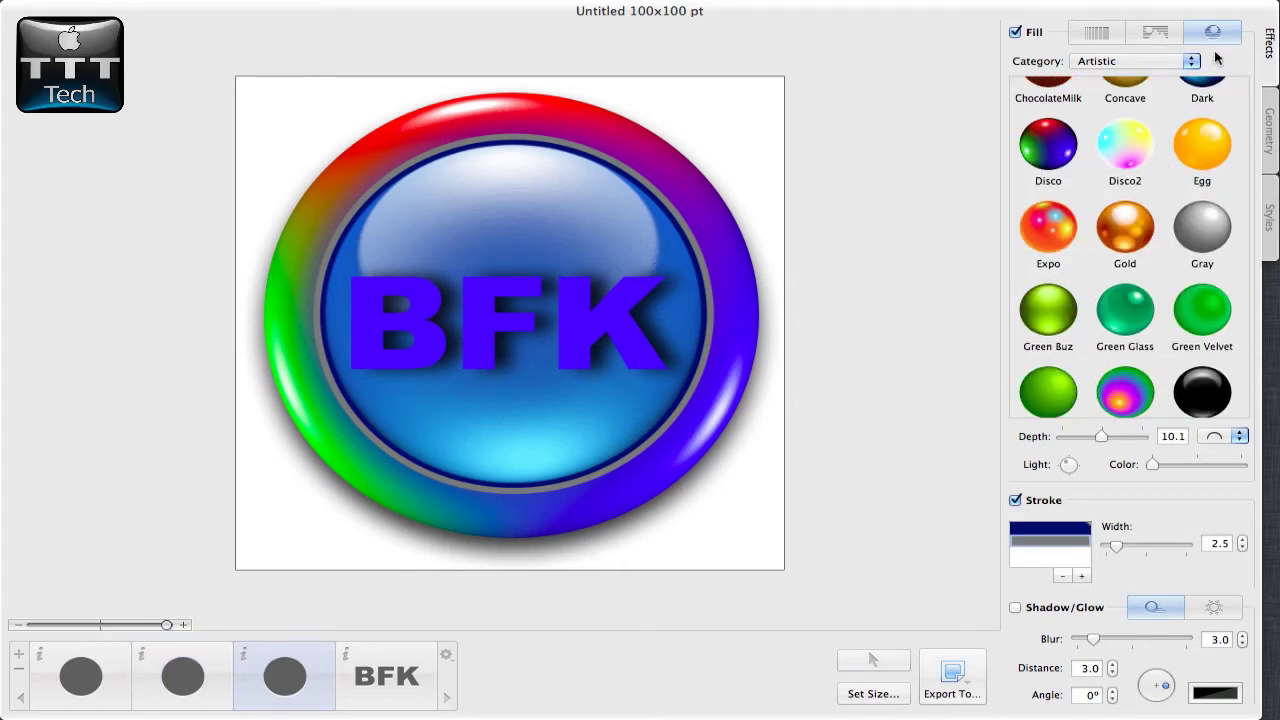
{"action": "left_click", "coordinate": [1158, 36]}
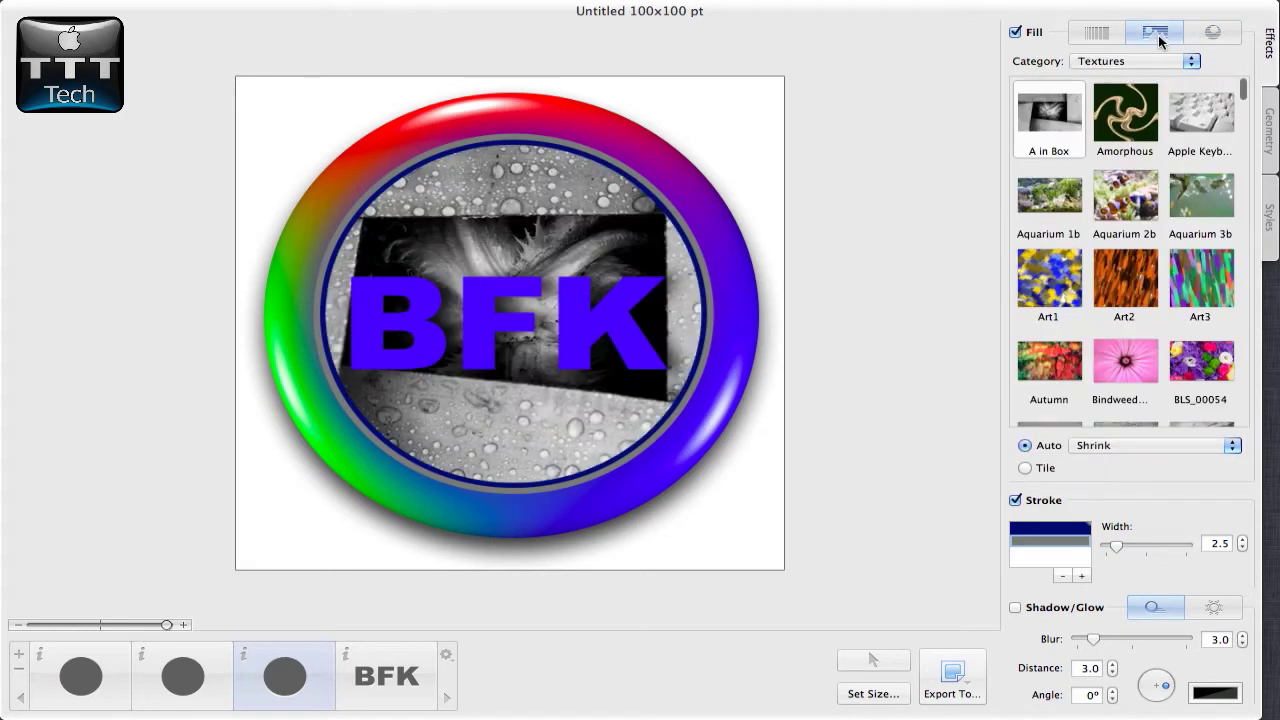
{"action": "left_click", "coordinate": [1094, 35]}
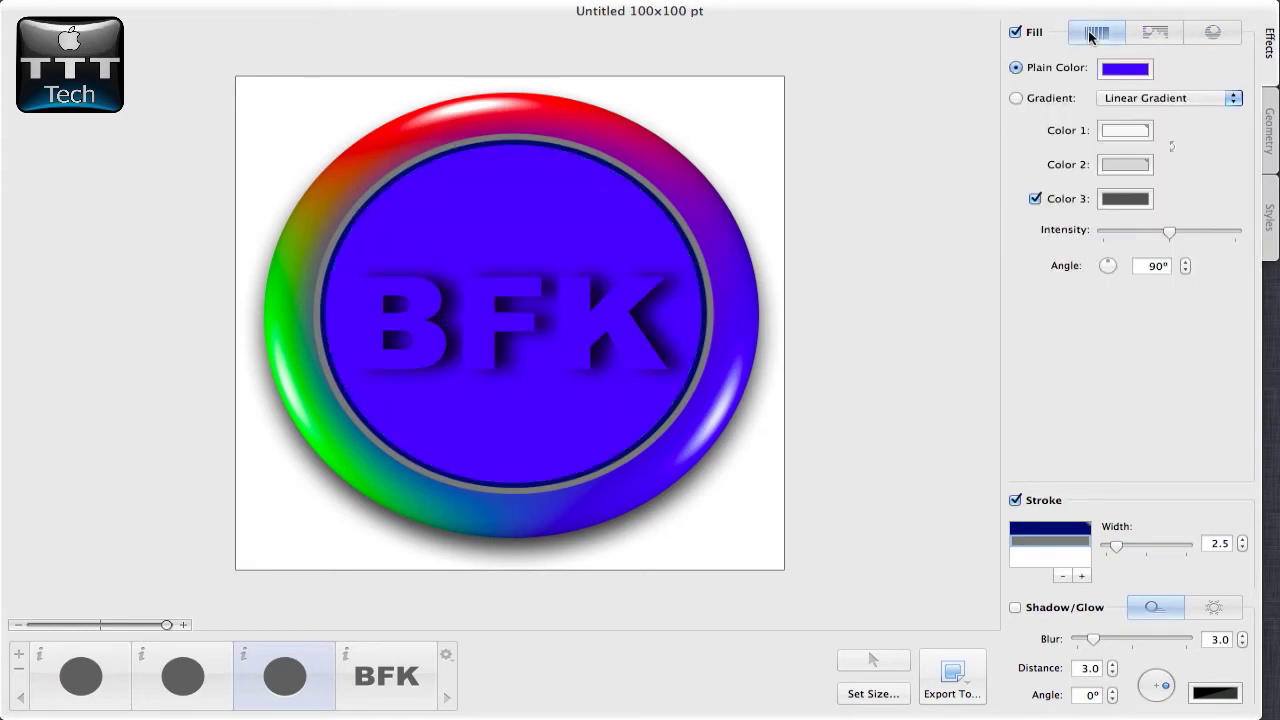
{"action": "left_click", "coordinate": [1063, 101]}
{"action": "left_click", "coordinate": [1054, 68]}
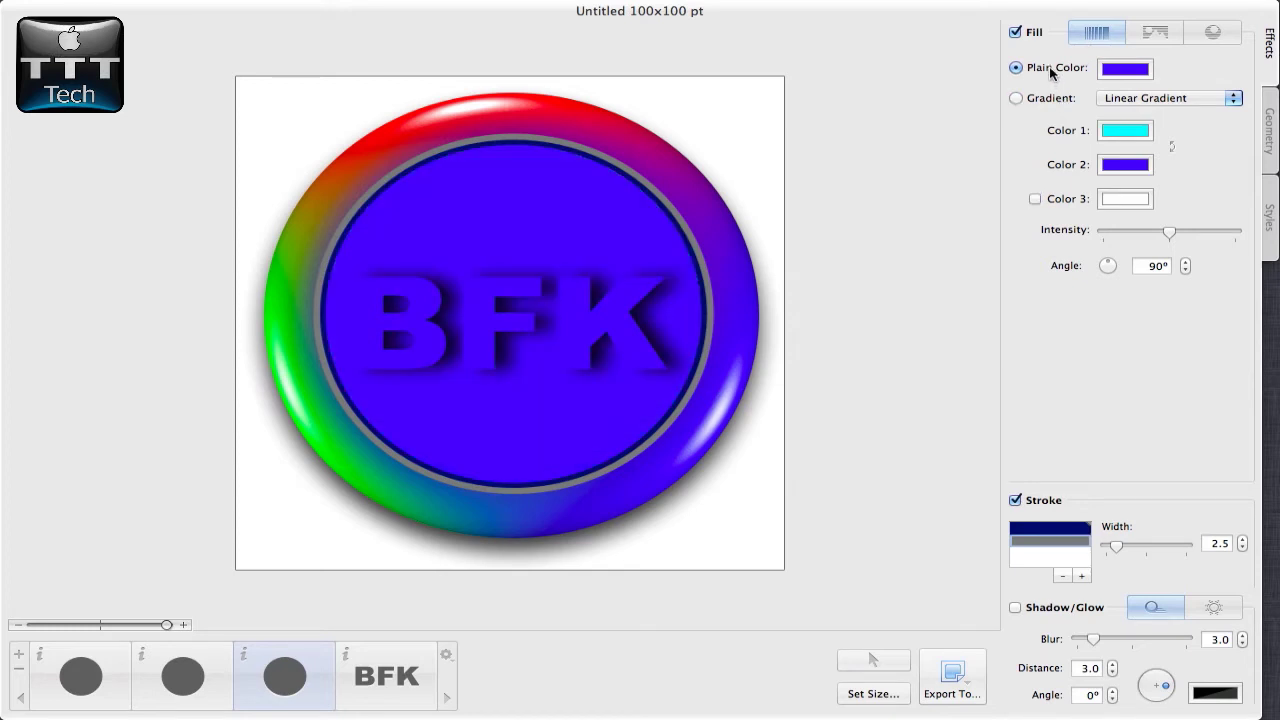
{"action": "left_click", "coordinate": [1211, 37]}
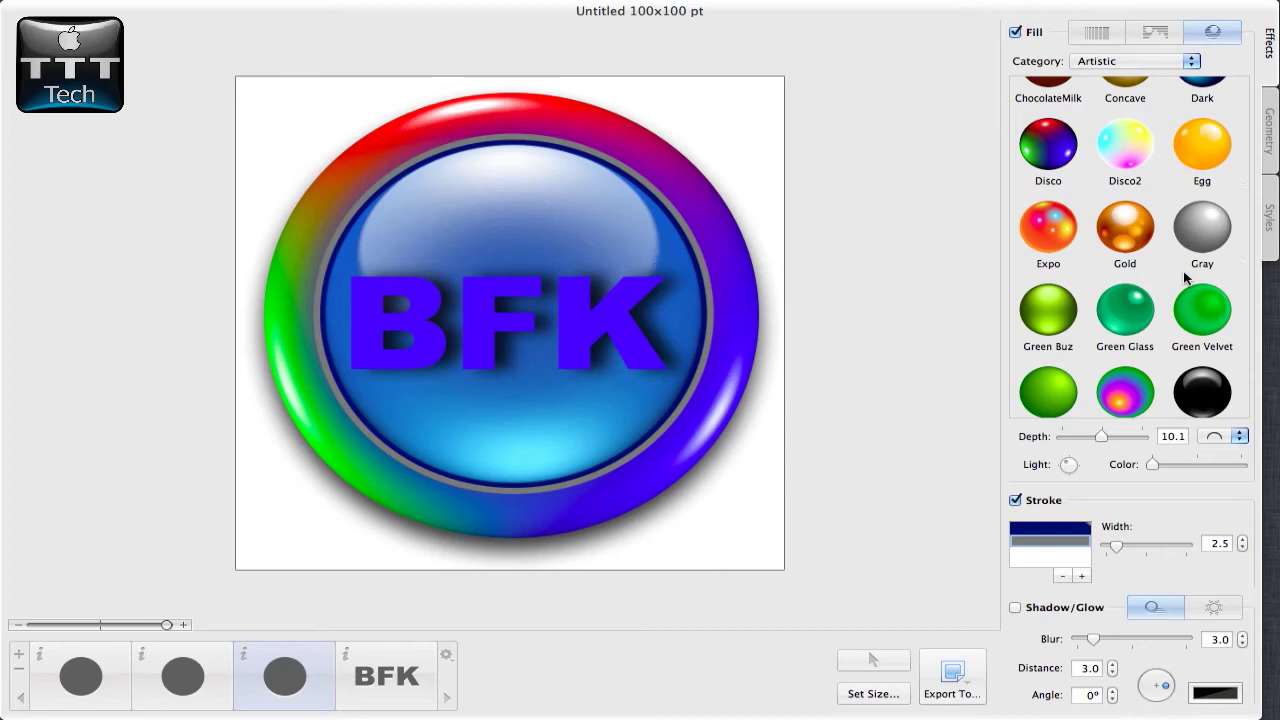
{"action": "scroll", "coordinate": [1175, 215], "scroll_direction": "down", "scroll_amount": 6}
{"action": "left_click", "coordinate": [1048, 343]}
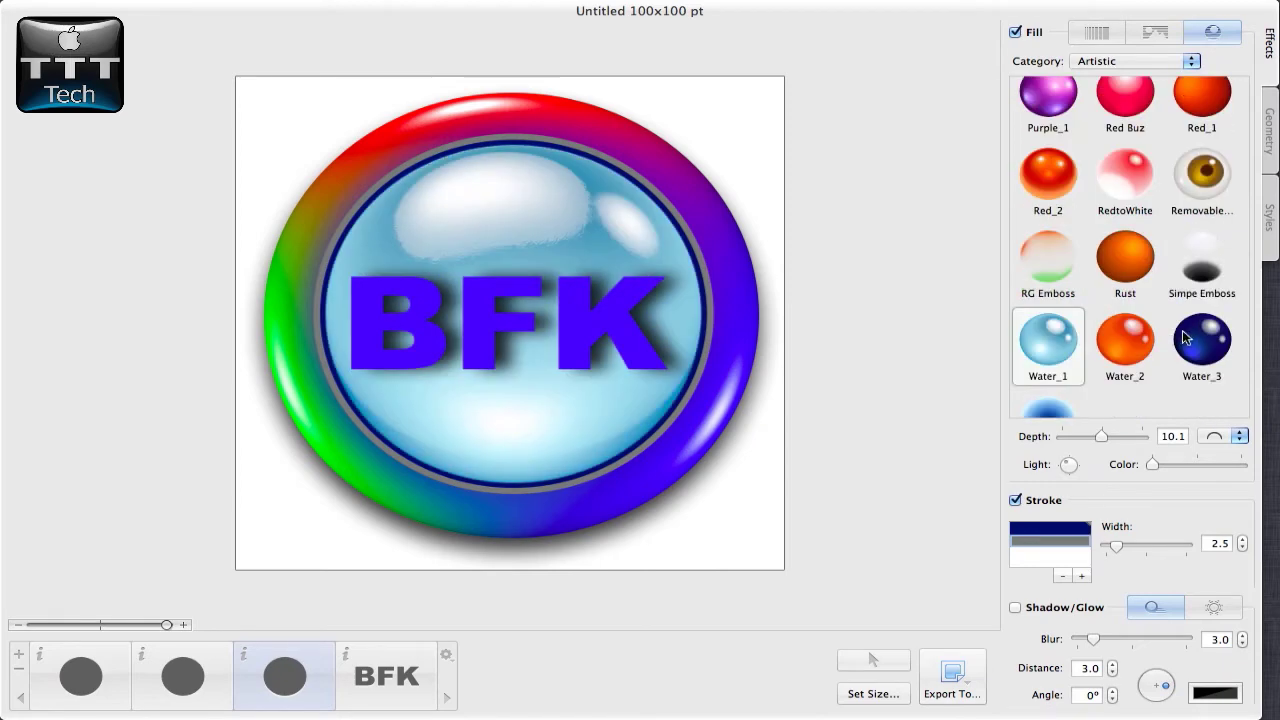
{"action": "left_click", "coordinate": [1186, 341]}
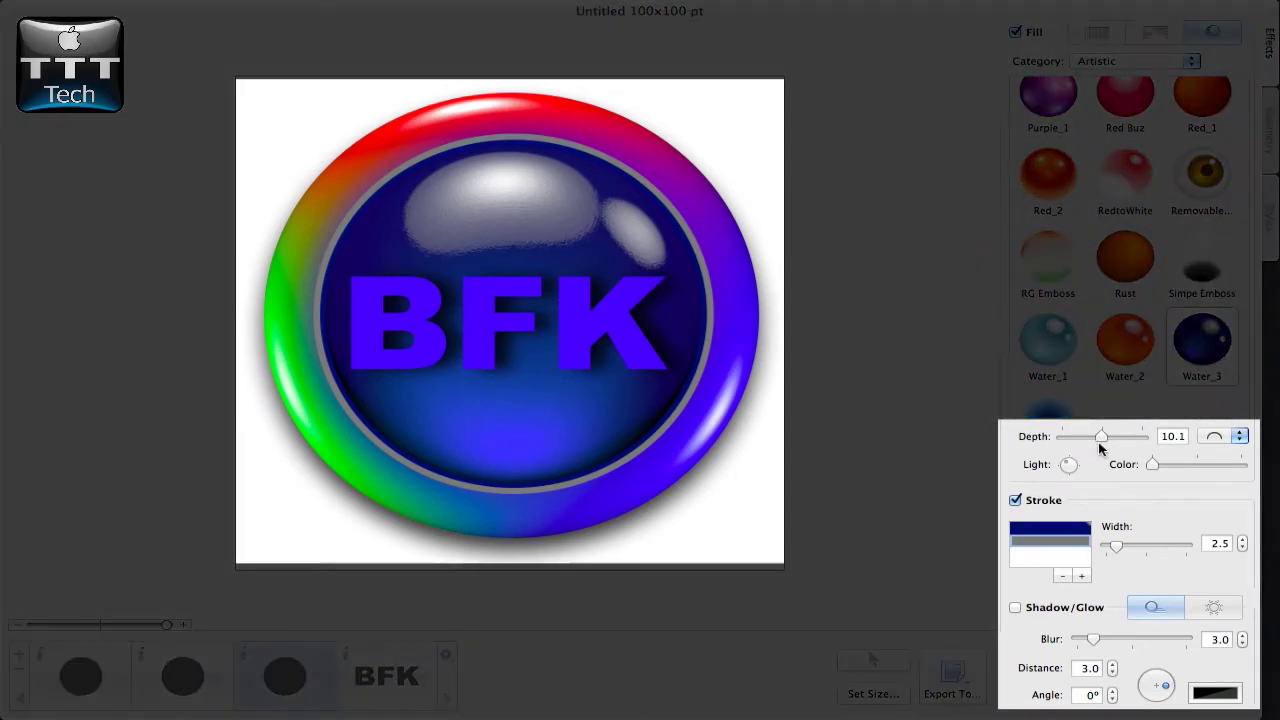
Step: Set the inner disc's bevel depth to 12.1 and stroke width to 0, leaving Shadow/Glow off
{"action": "mouse_move", "coordinate": [1101, 439]}
{"action": "left_mouse_down"}
{"action": "mouse_move", "coordinate": [1170, 467]}
{"action": "mouse_move", "coordinate": [1130, 471]}
{"action": "left_mouse_up"}
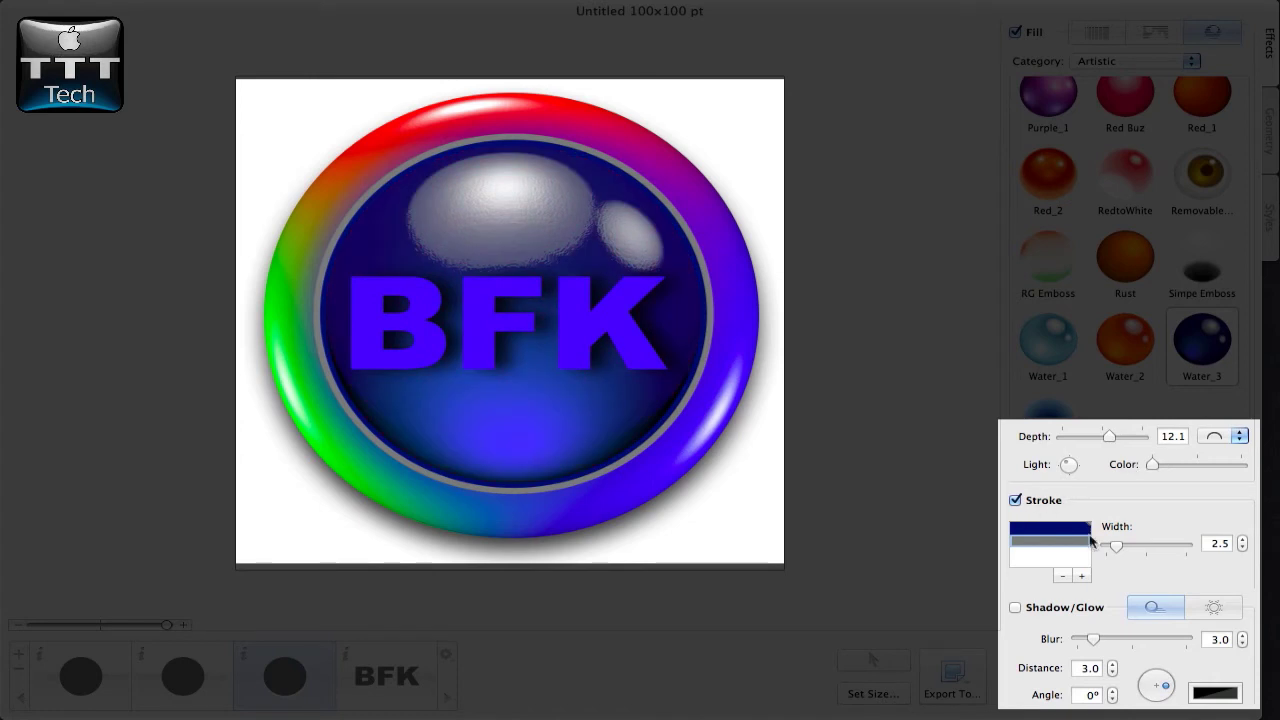
{"action": "mouse_move", "coordinate": [1116, 545]}
{"action": "left_mouse_down"}
{"action": "mouse_move", "coordinate": [1131, 549]}
{"action": "mouse_move", "coordinate": [1095, 548]}
{"action": "left_mouse_up"}
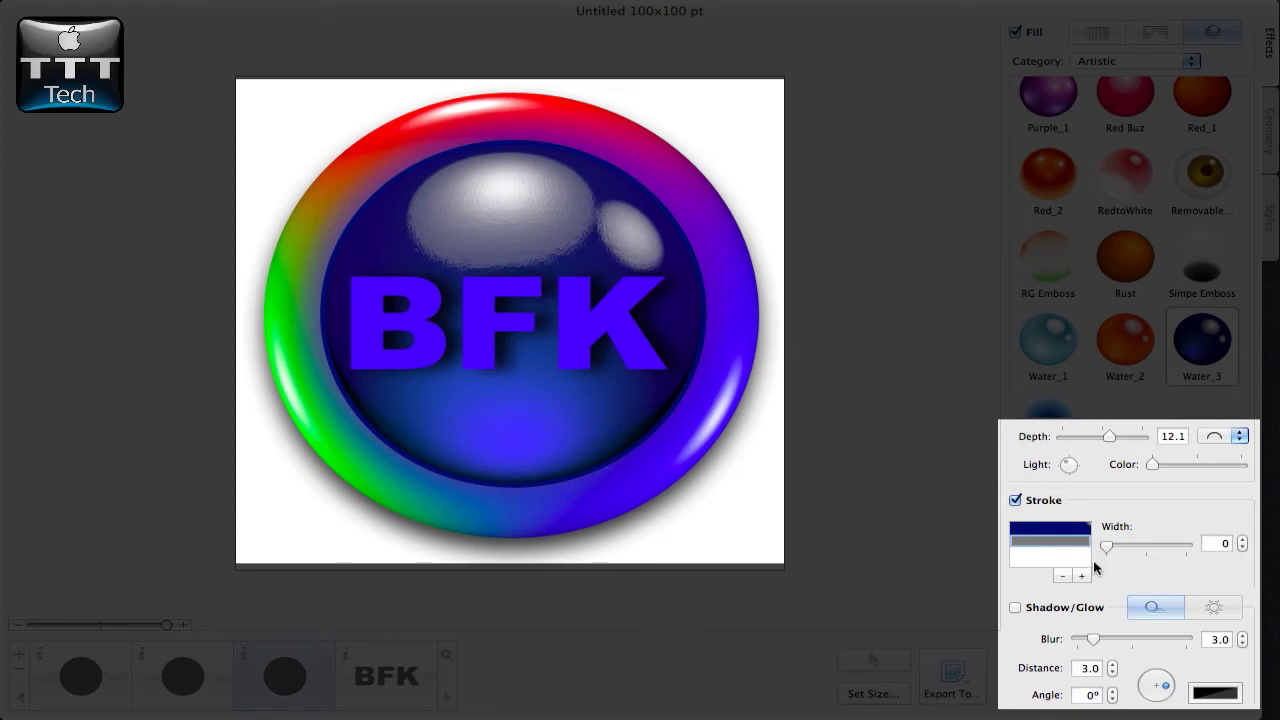
{"action": "left_click", "coordinate": [1063, 610]}
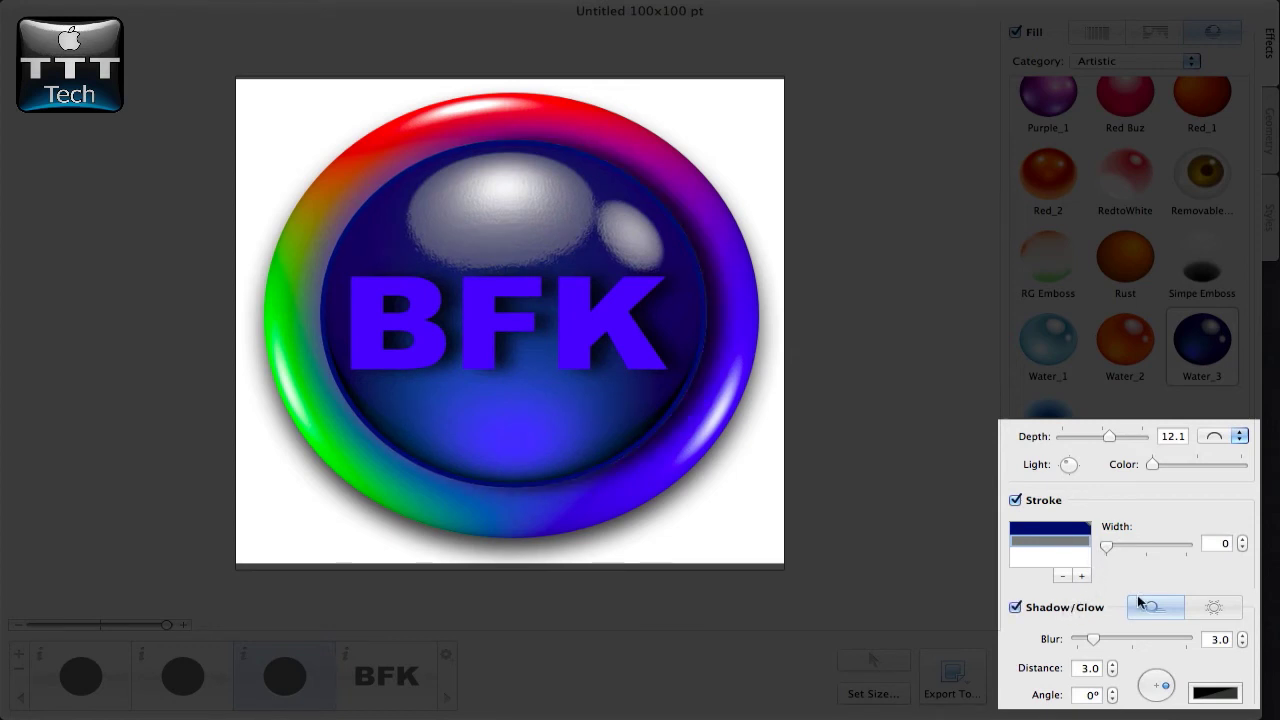
{"action": "left_click", "coordinate": [1094, 610]}
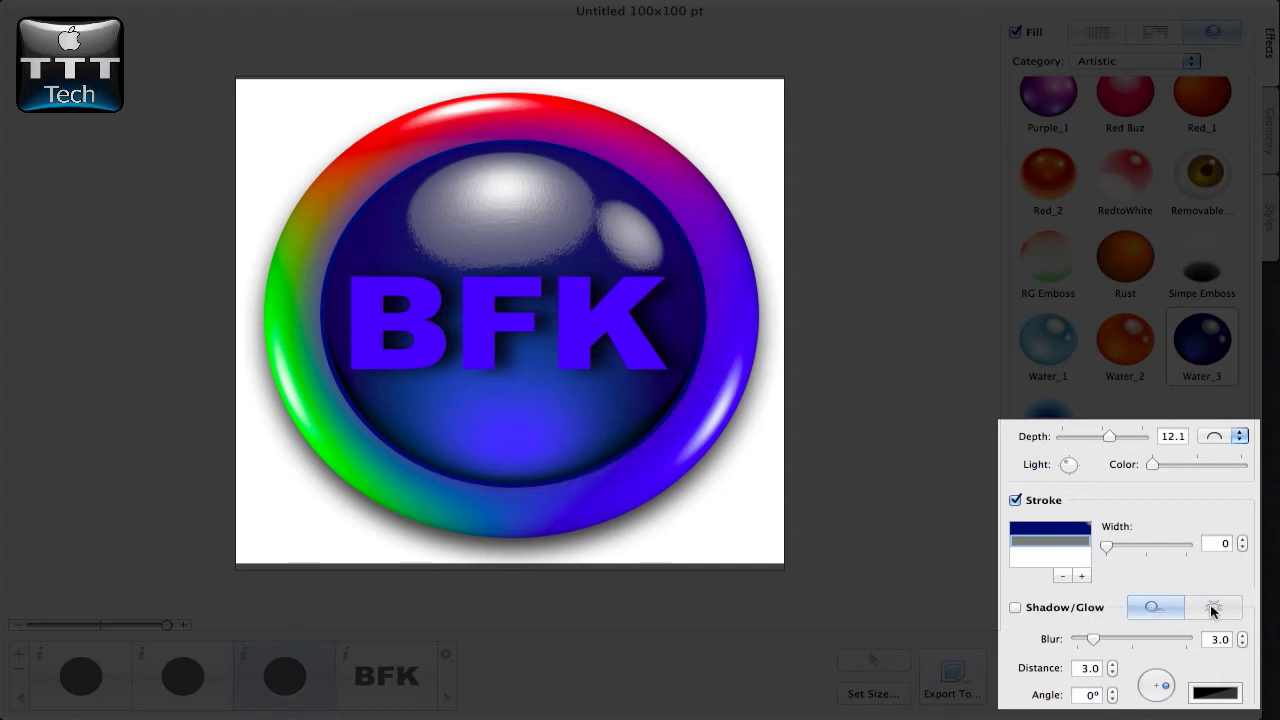
{"action": "left_click_drag", "start_coordinate": [1095, 640], "coordinate": [1045, 642]}
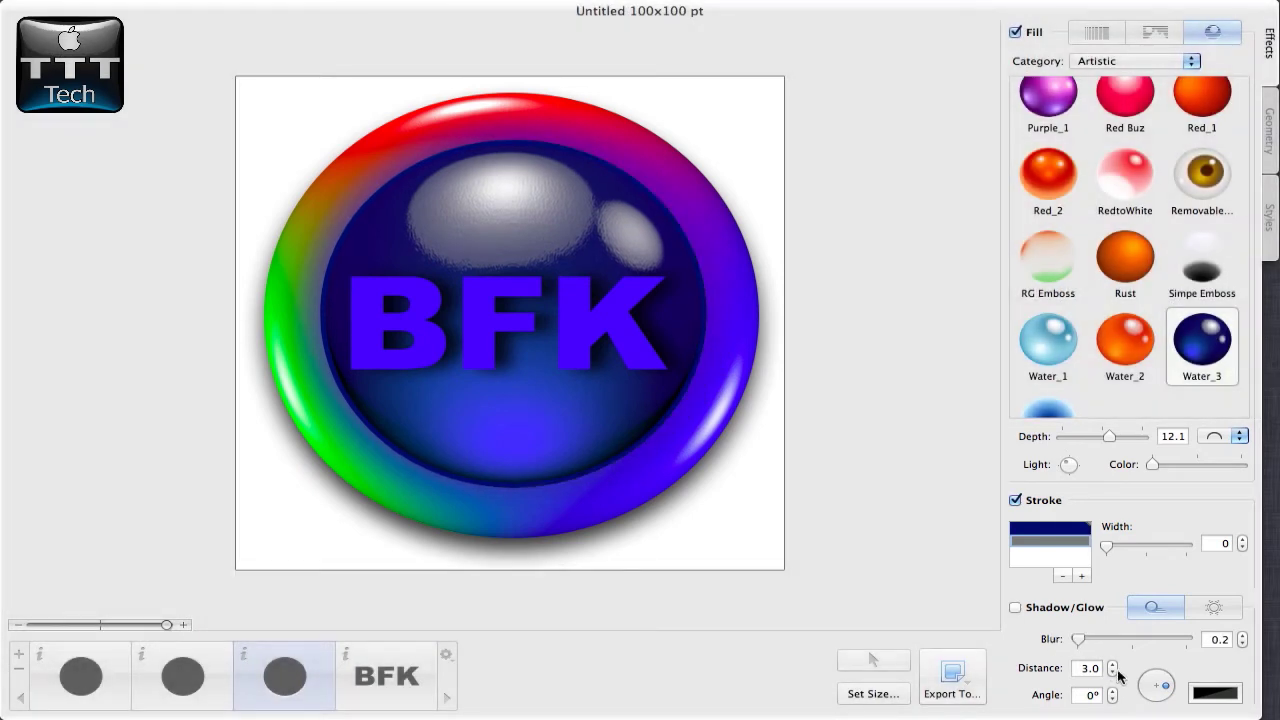
{"action": "mouse_move", "coordinate": [1166, 690]}
{"action": "left_mouse_down"}
{"action": "mouse_move", "coordinate": [1145, 681]}
{"action": "mouse_move", "coordinate": [1155, 688]}
{"action": "left_mouse_up"}
{"action": "left_click", "coordinate": [1057, 609]}
Step: Apply the grey Panther Theme texture fill to the BFK text layer
{"action": "left_click", "coordinate": [427, 478]}
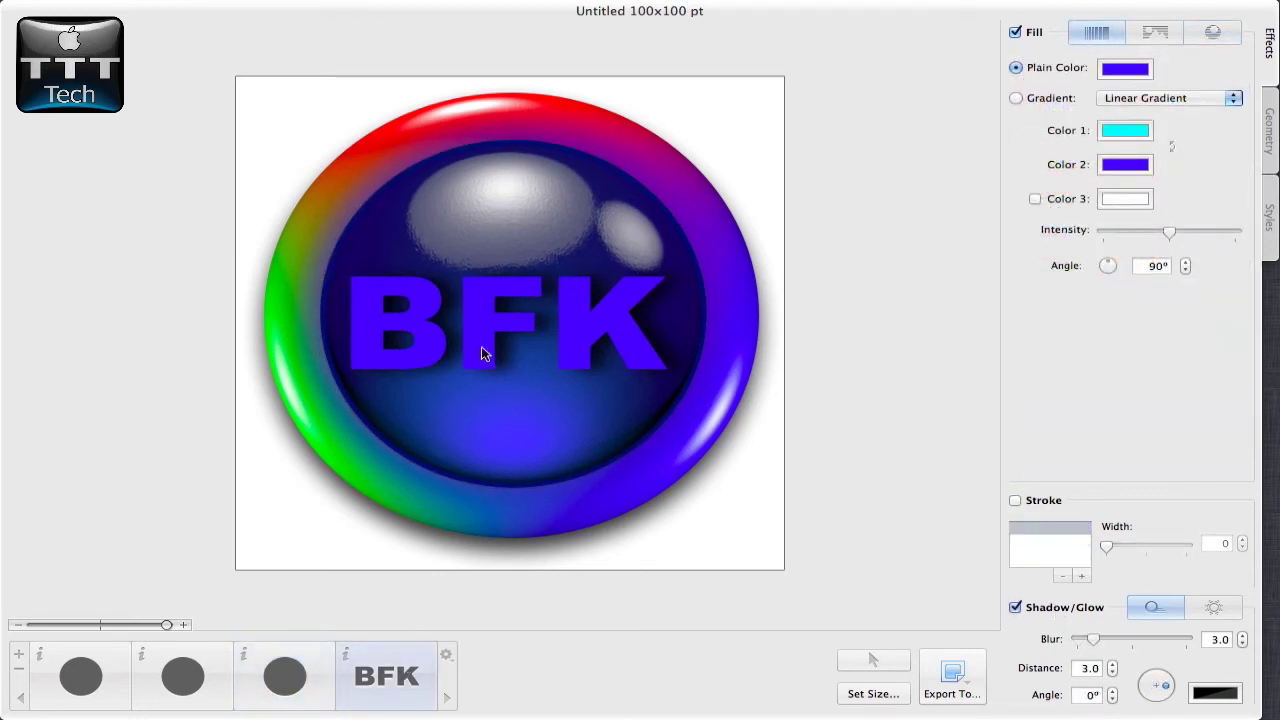
{"action": "left_click", "coordinate": [1156, 32]}
{"action": "scroll", "coordinate": [1123, 200], "scroll_direction": "down", "scroll_amount": 5}
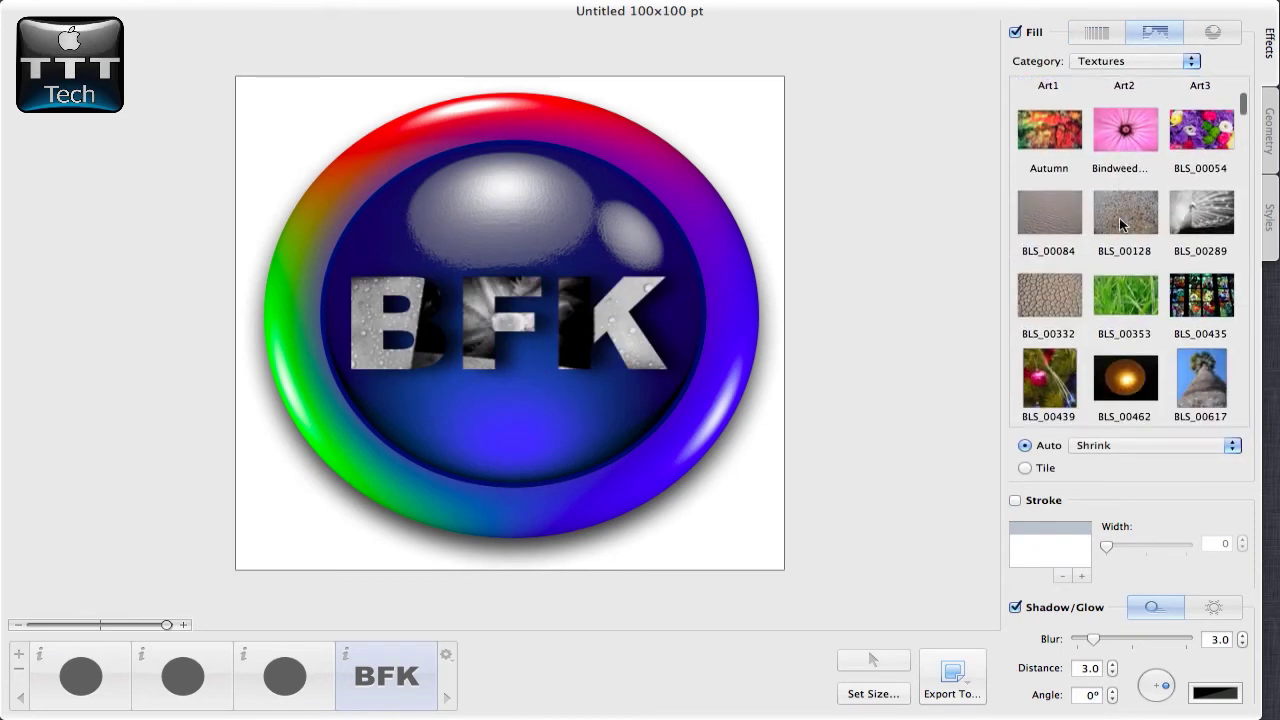
{"action": "scroll", "coordinate": [1121, 226], "scroll_direction": "down", "scroll_amount": 6}
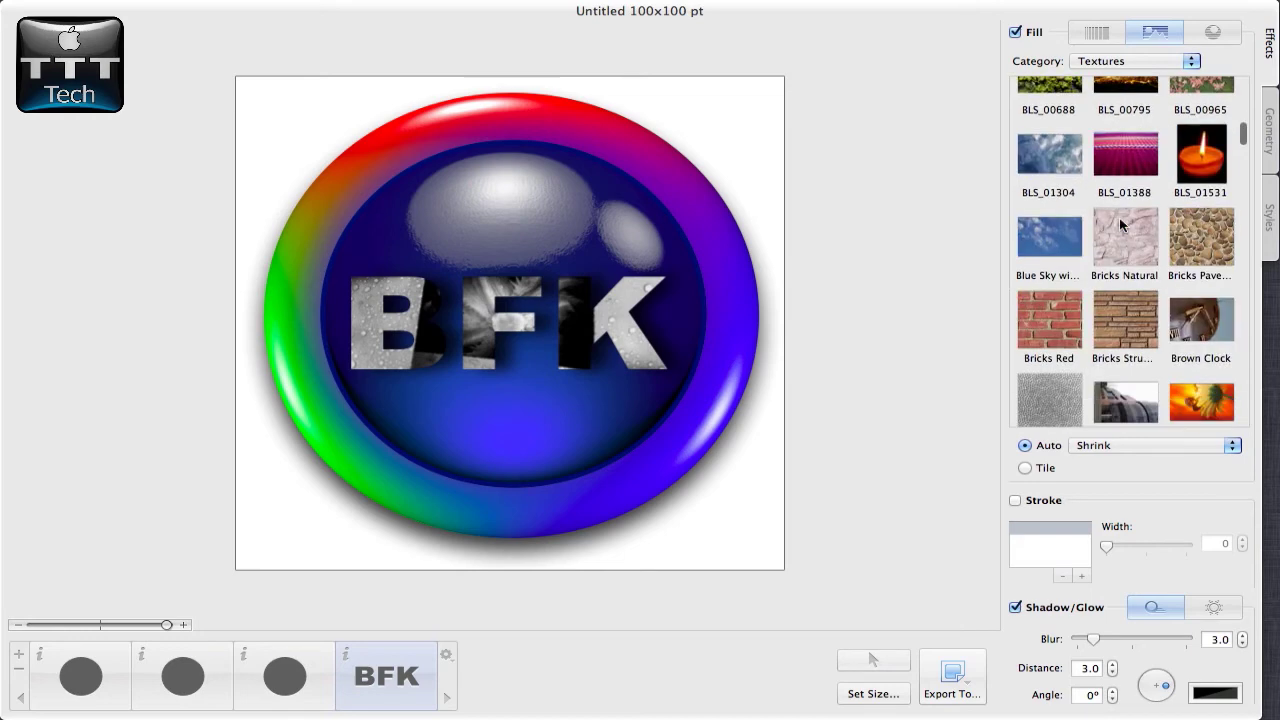
{"action": "scroll", "coordinate": [1121, 226], "scroll_direction": "down", "scroll_amount": 6}
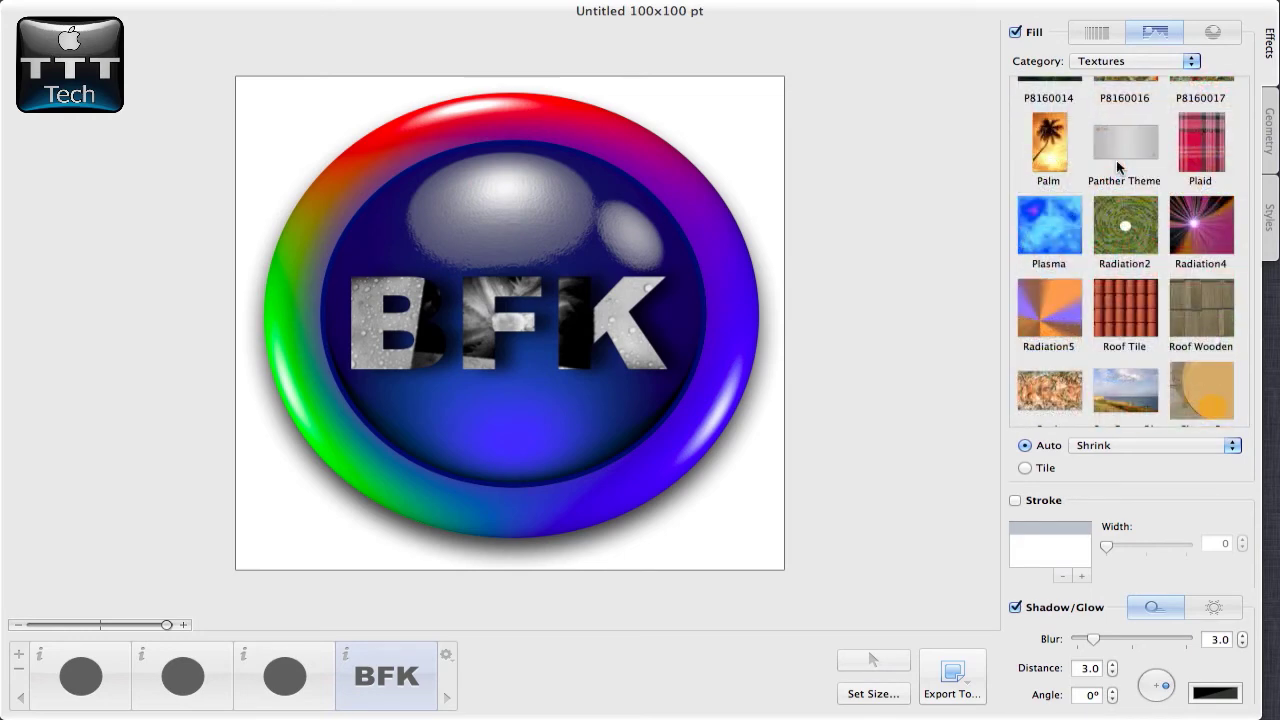
{"action": "left_click", "coordinate": [1116, 160]}
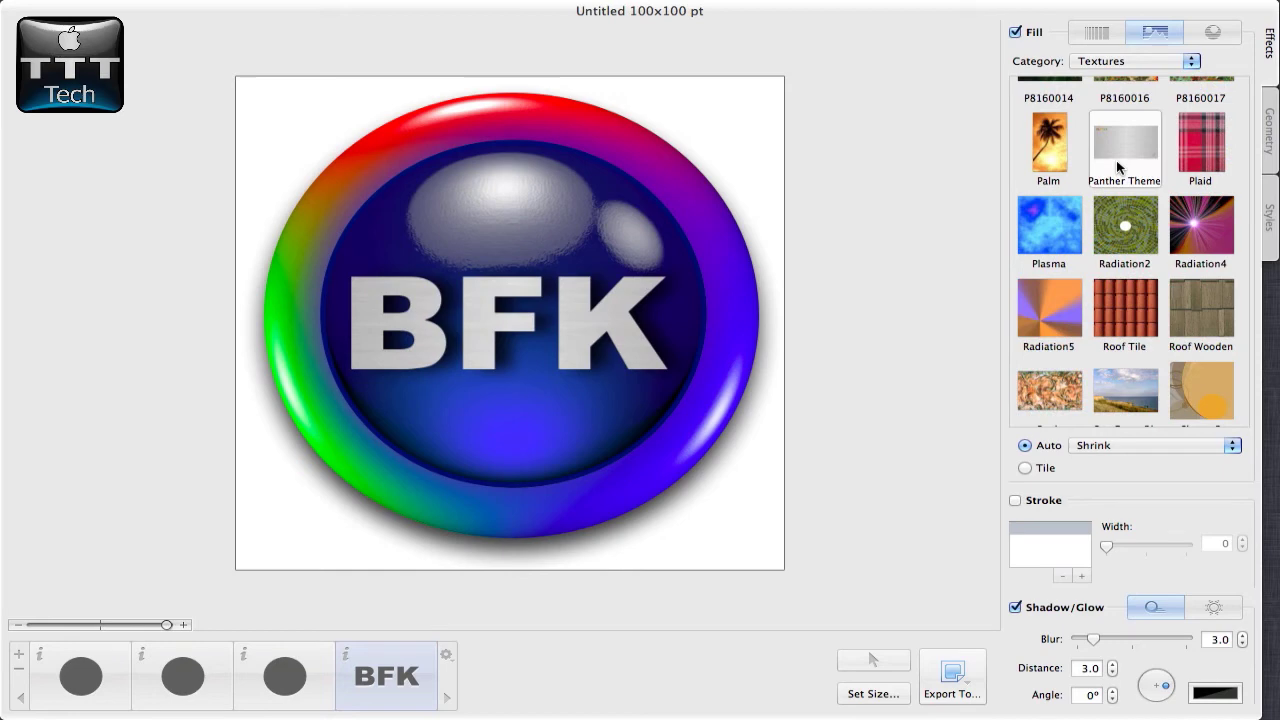
Step: Give the BFK button's outer ring the glossy Black artistic fill
{"action": "left_click", "coordinate": [729, 323]}
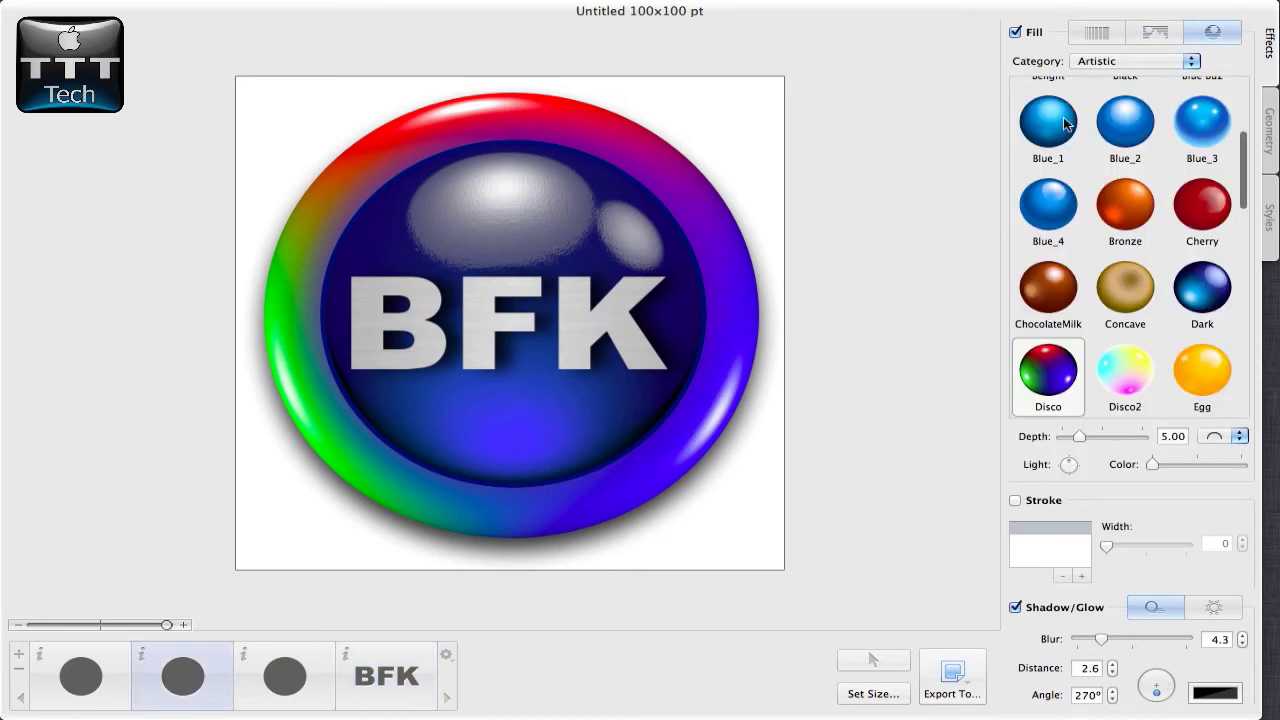
{"action": "scroll", "coordinate": [1093, 206], "scroll_direction": "up", "scroll_amount": 2}
{"action": "left_click", "coordinate": [1136, 297]}
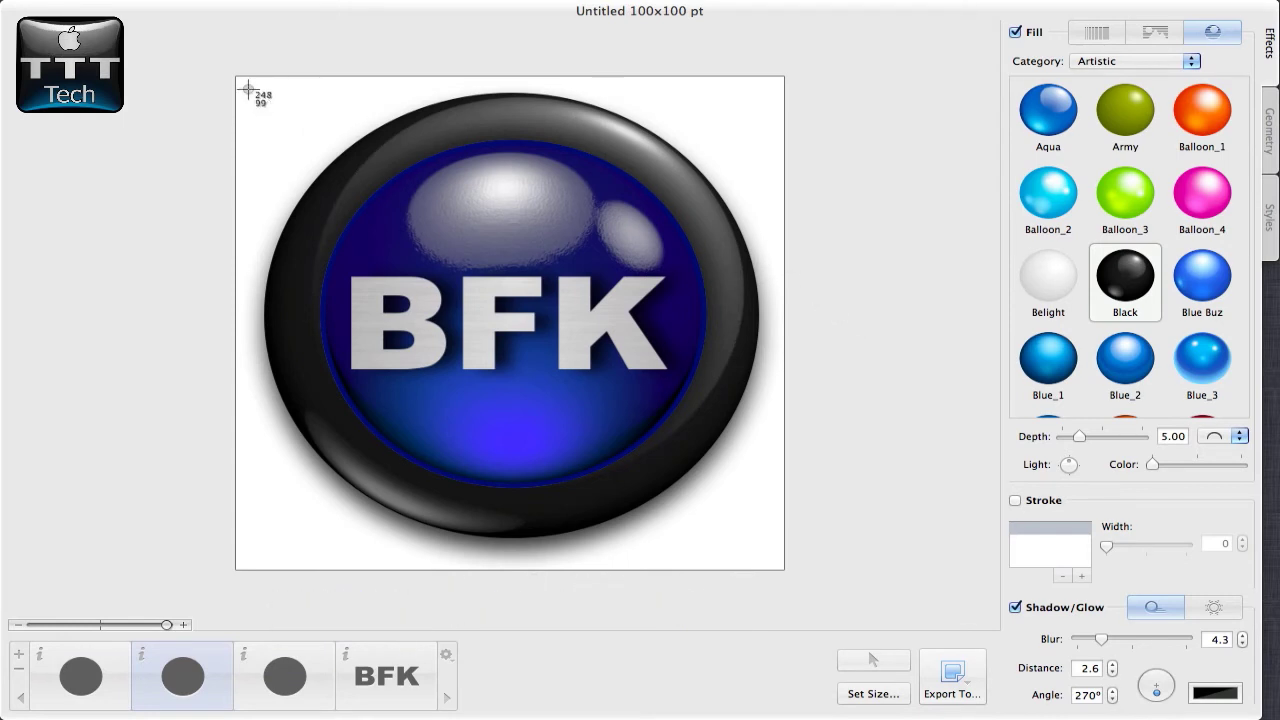
Step: Screenshot the canvas region with the finished button, then switch to the desktop
{"action": "left_click_drag", "start_coordinate": [248, 90], "coordinate": [776, 555]}
{"action": "key", "text": "super+shift+4"}
{"action": "key", "text": "ctrl+Right"}
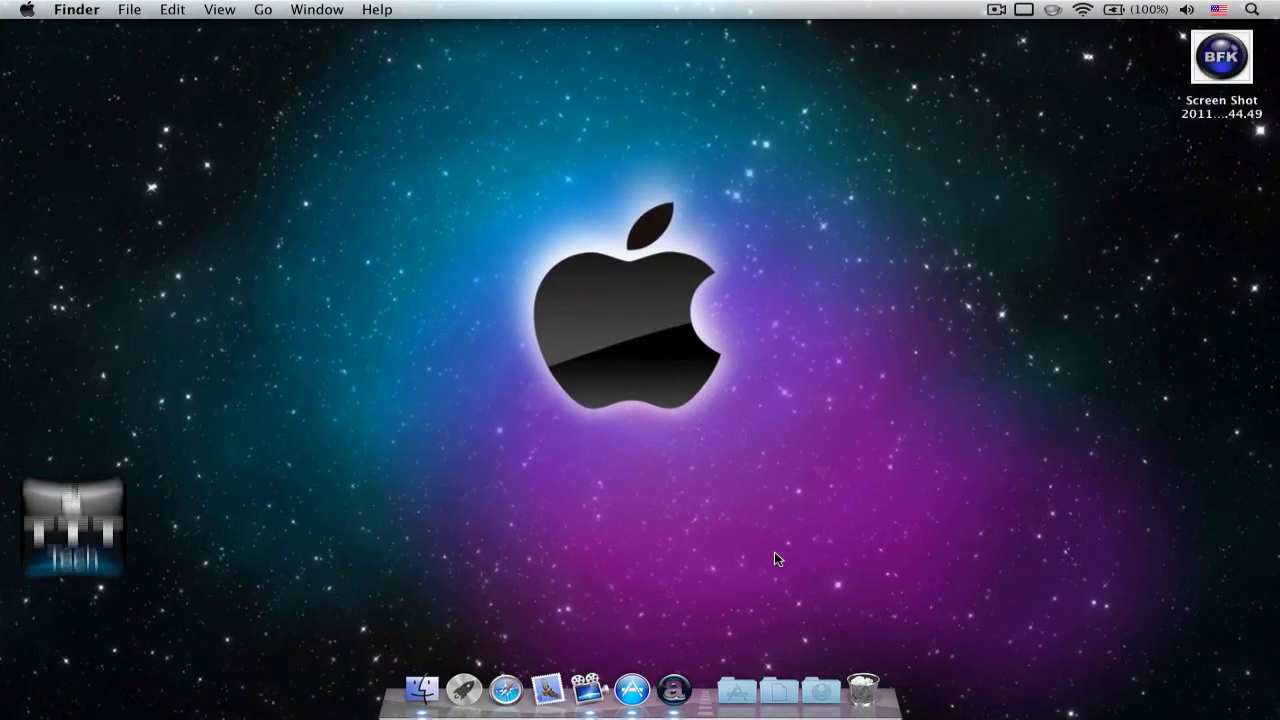
Step: Open the Screen Shot file in Preview and trace the round button's edge with Smart Lasso
{"action": "double_click", "coordinate": [1222, 58]}
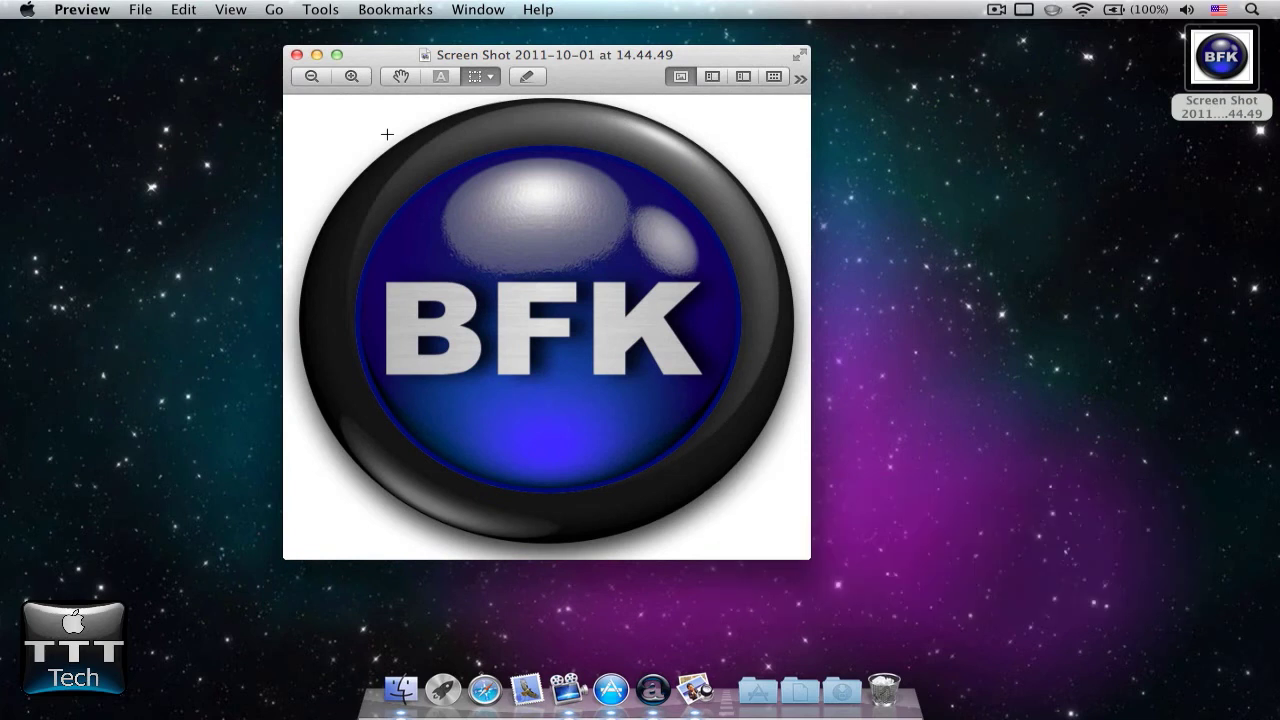
{"action": "left_click", "coordinate": [483, 76]}
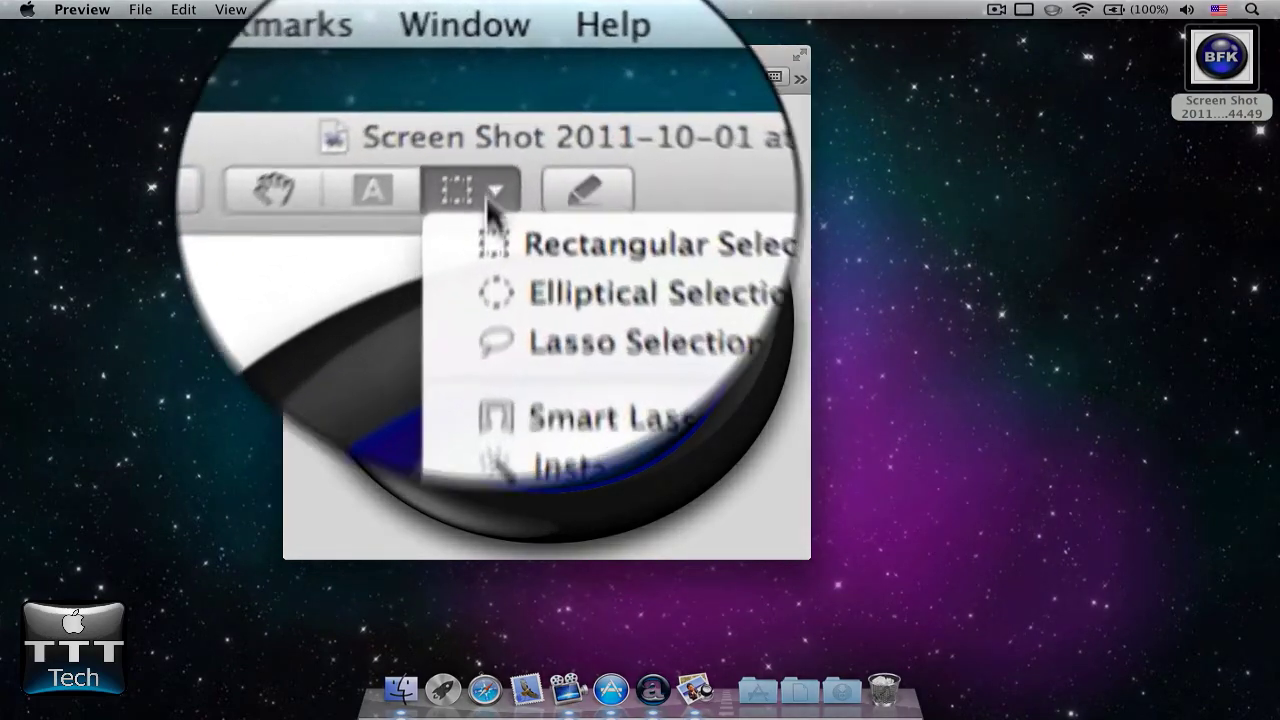
{"action": "left_click", "coordinate": [528, 163]}
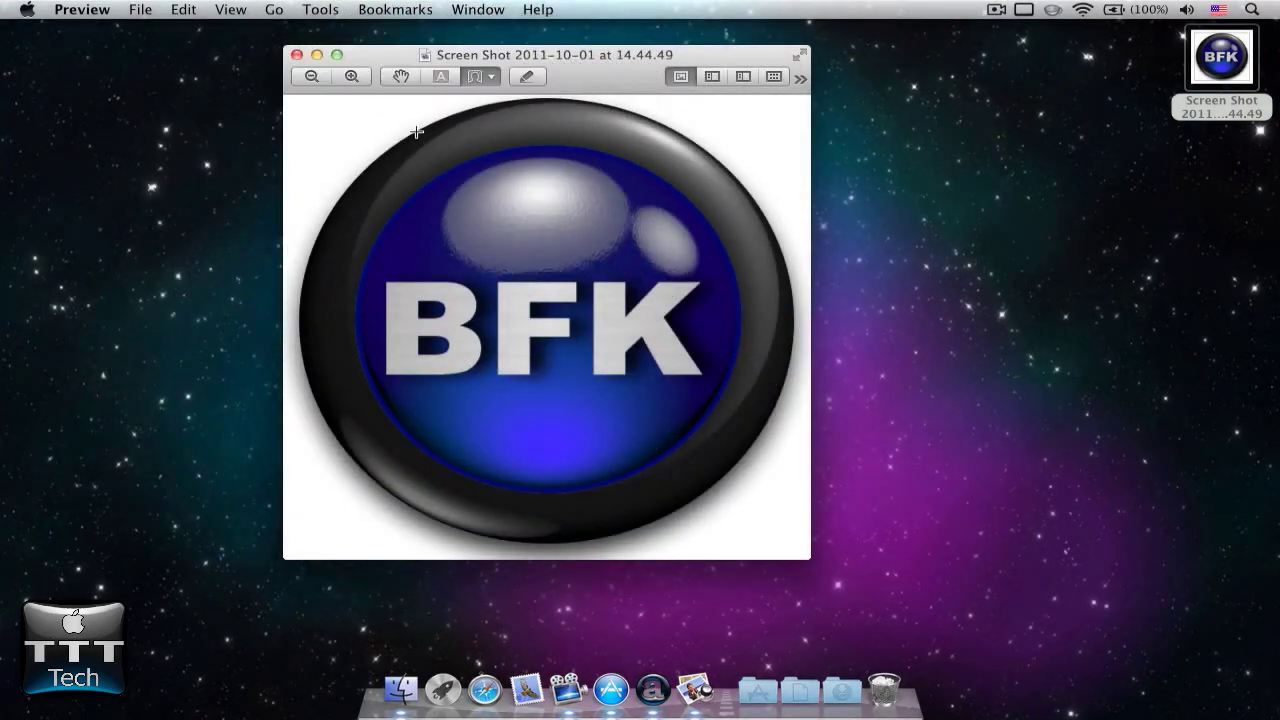
{"action": "mouse_move", "coordinate": [417, 132]}
{"action": "left_mouse_down"}
{"action": "mouse_move", "coordinate": [508, 100]}
{"action": "mouse_move", "coordinate": [594, 98]}
{"action": "mouse_move", "coordinate": [706, 149]}
{"action": "mouse_move", "coordinate": [768, 230]}
{"action": "left_mouse_up"}
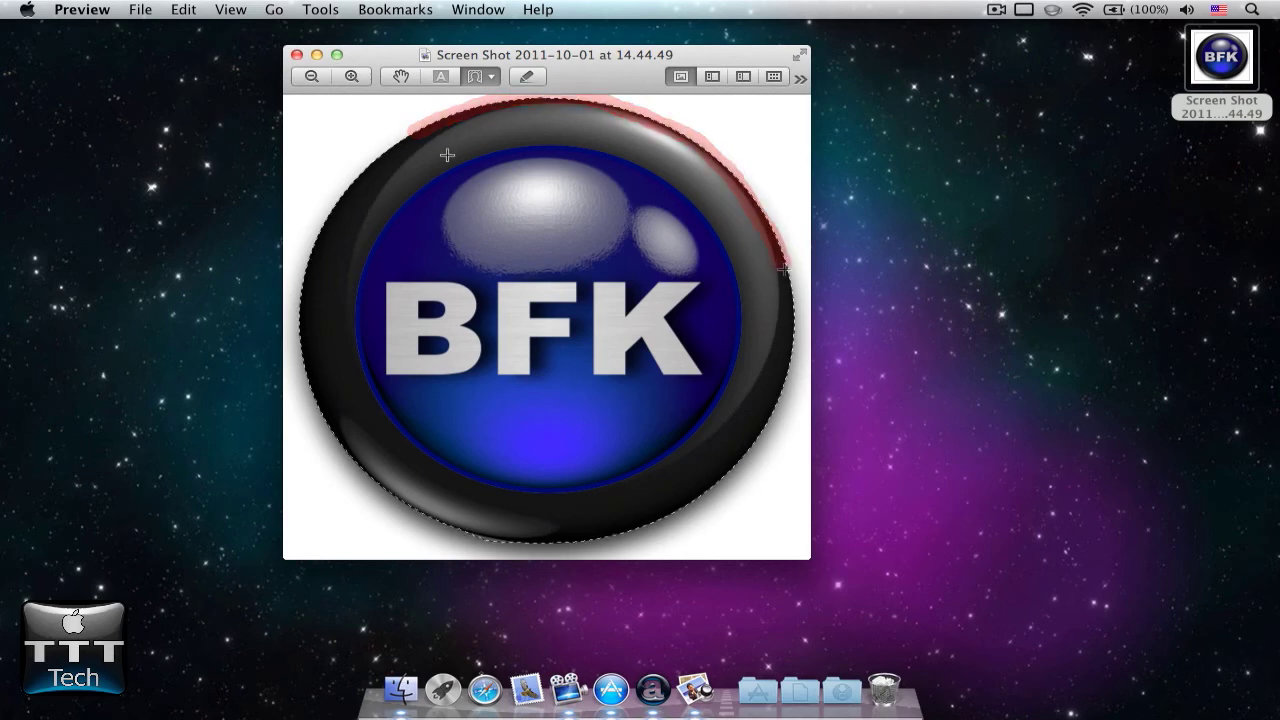
{"action": "left_click", "coordinate": [320, 9]}
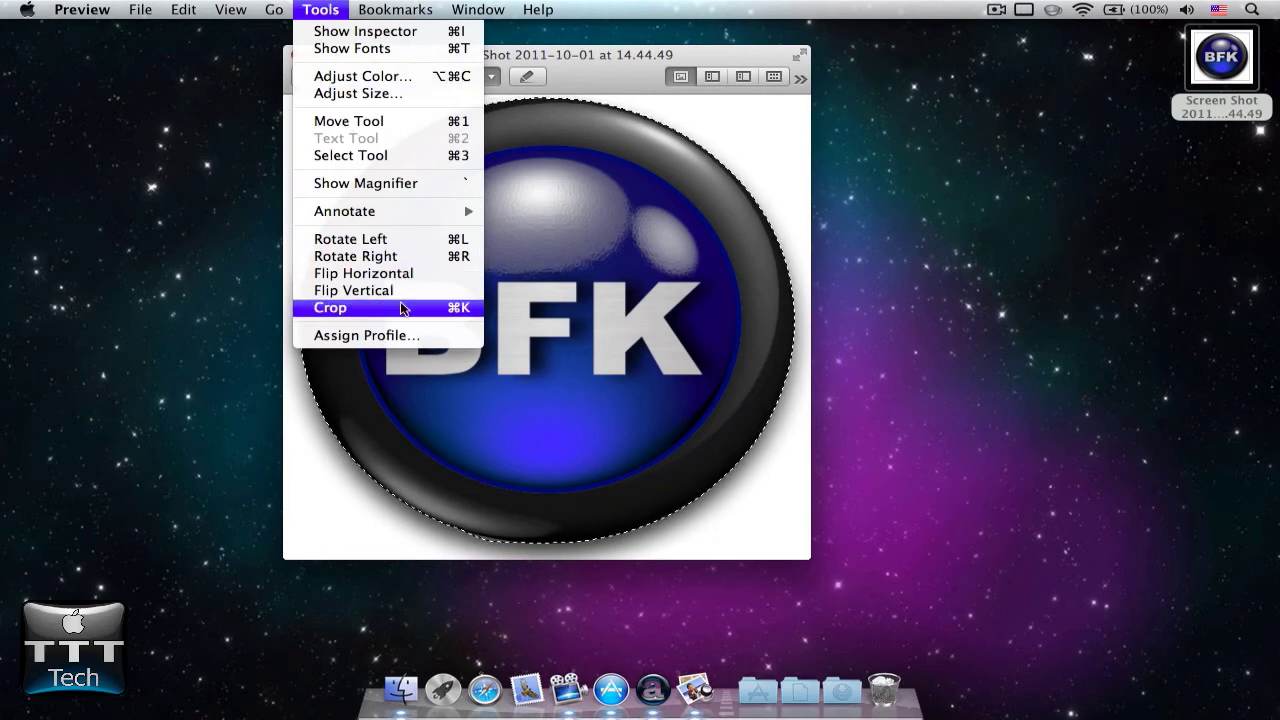
Step: Crop the screenshot to the traced round button
{"action": "left_click", "coordinate": [461, 309]}
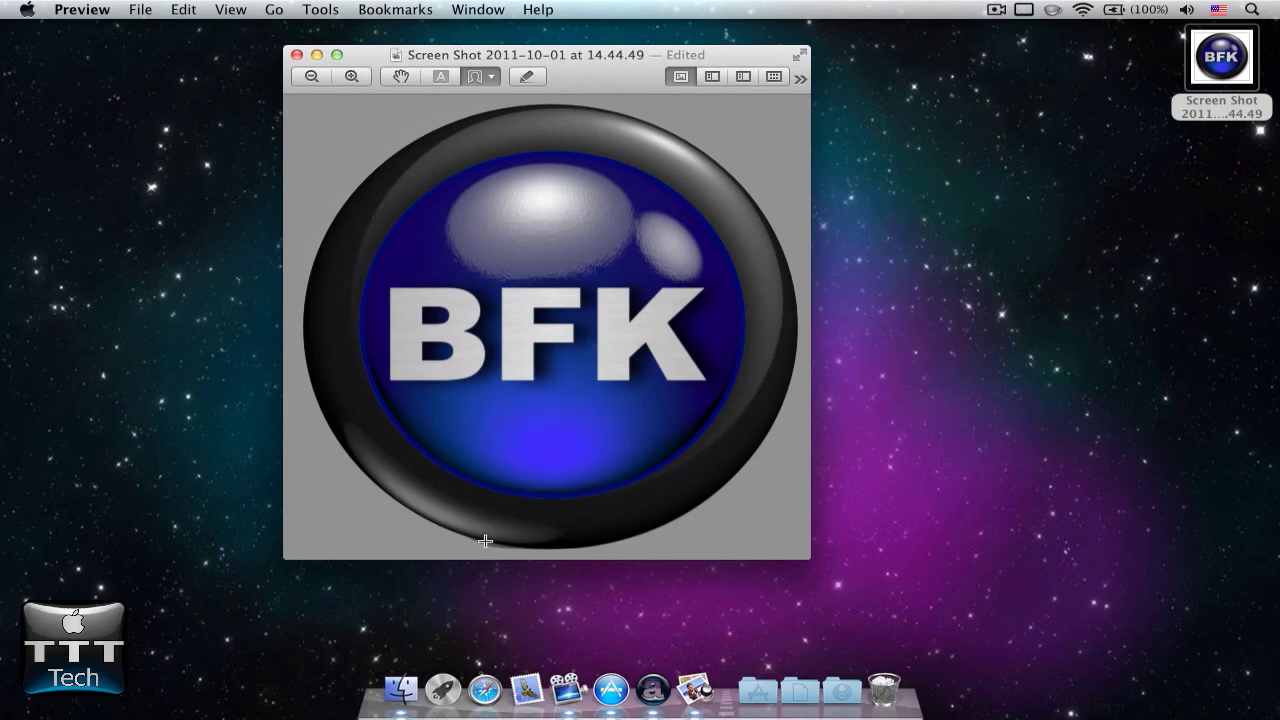
{"action": "scroll", "coordinate": [485, 541], "scroll_direction": "up", "scroll_amount": 5}
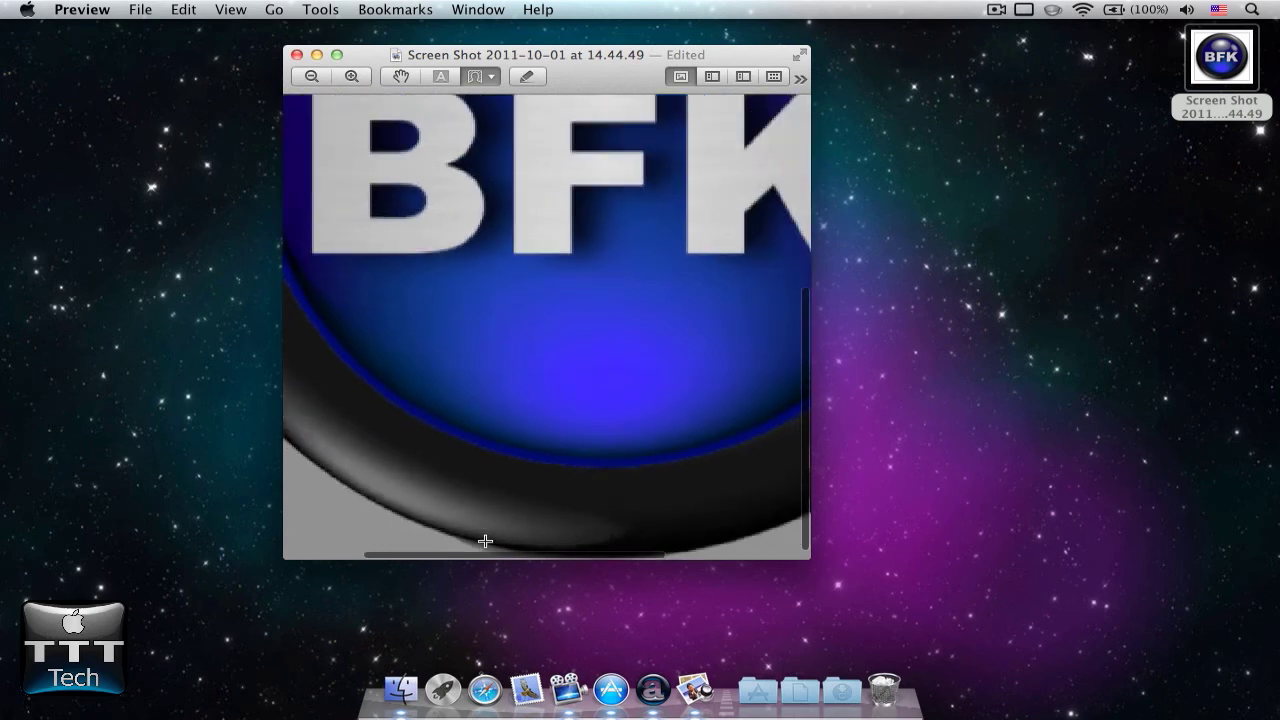
{"action": "scroll", "coordinate": [485, 541], "scroll_direction": "down", "scroll_amount": 5}
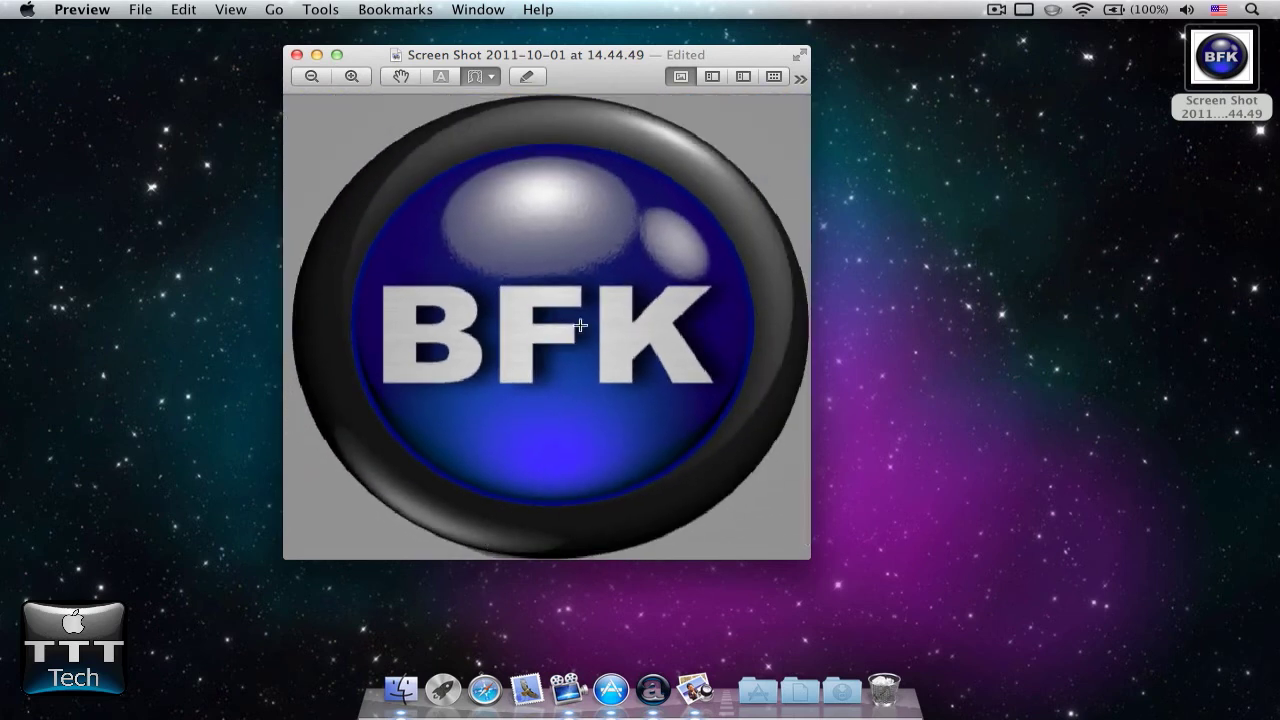
Step: Save the cropped image with File > Save a Version and quit Preview
{"action": "left_click", "coordinate": [140, 9]}
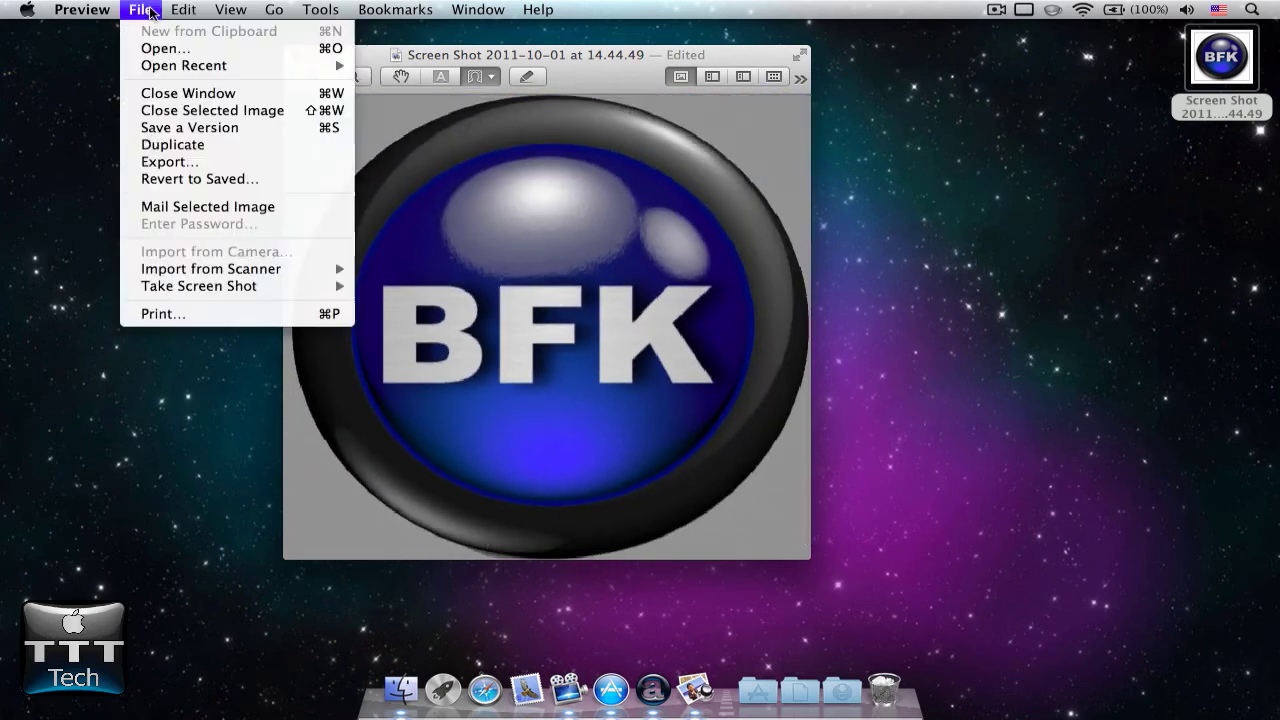
{"action": "left_click", "coordinate": [188, 130]}
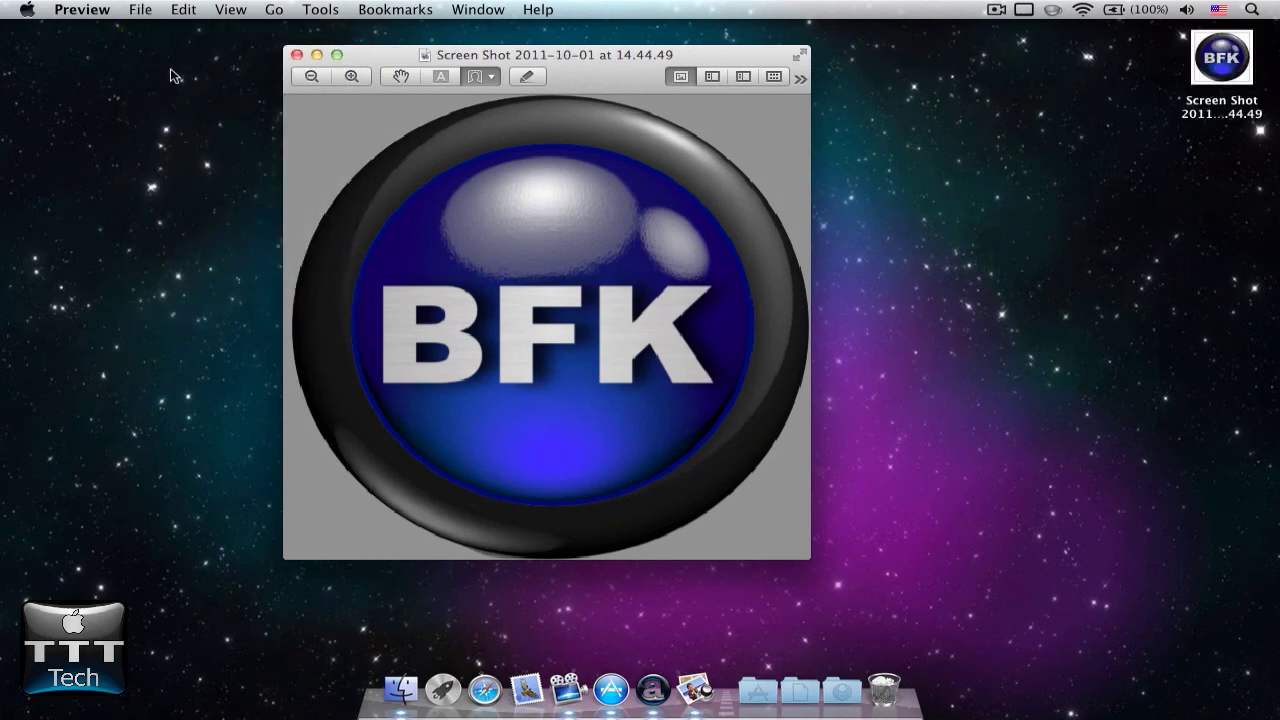
{"action": "key", "text": "super+q"}
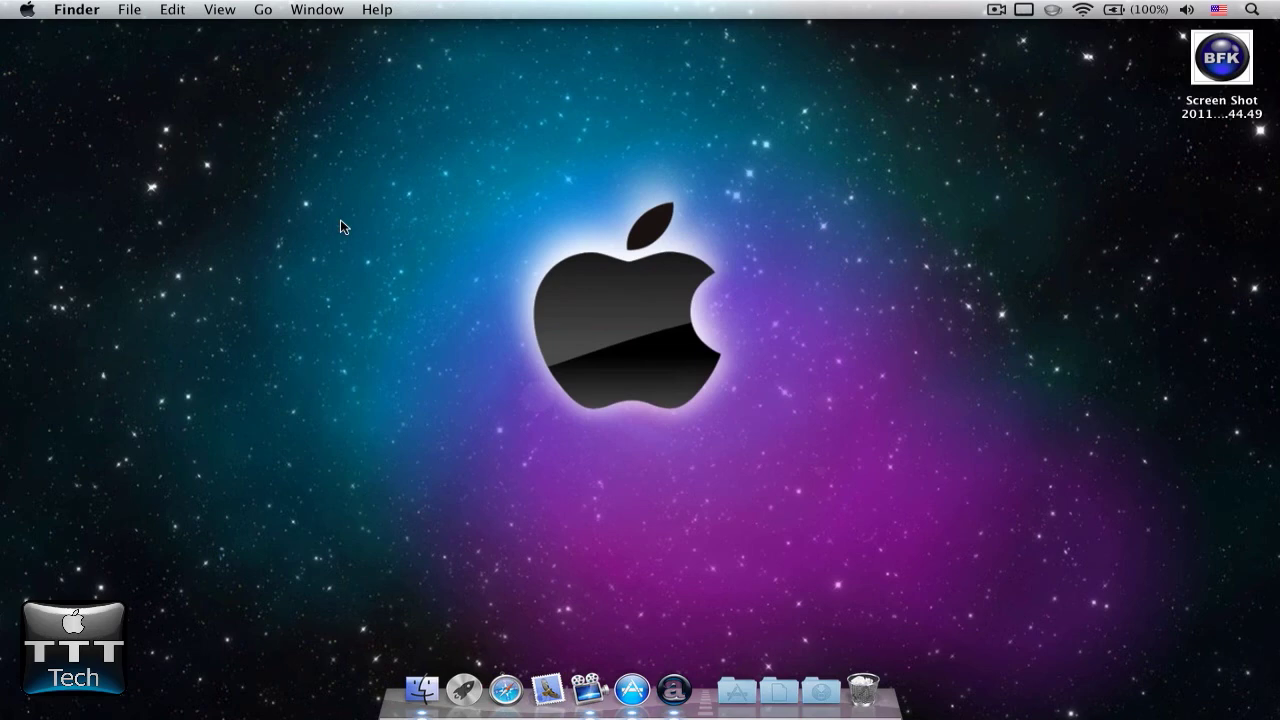
Step: From YouTube account settings in Safari, open Profile Setup's Change Picture file chooser on the Desktop
{"action": "left_click", "coordinate": [505, 689]}
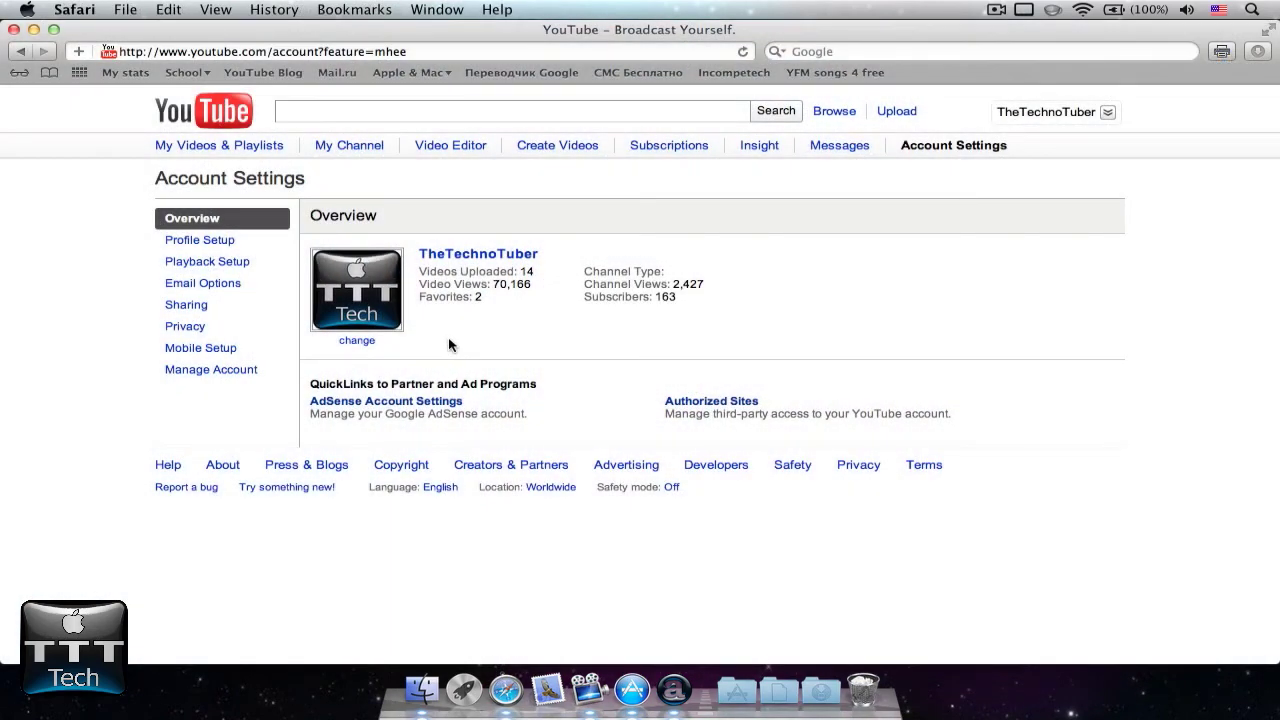
{"action": "left_click", "coordinate": [358, 341]}
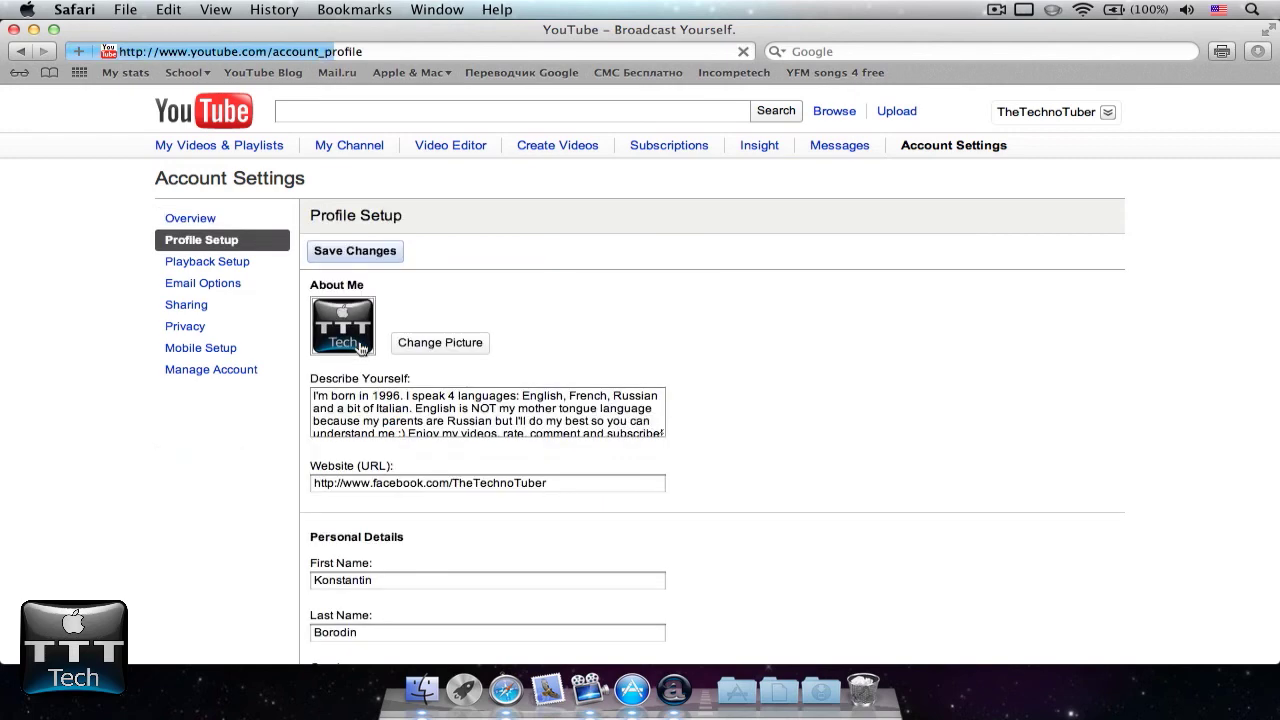
{"action": "left_click", "coordinate": [415, 343]}
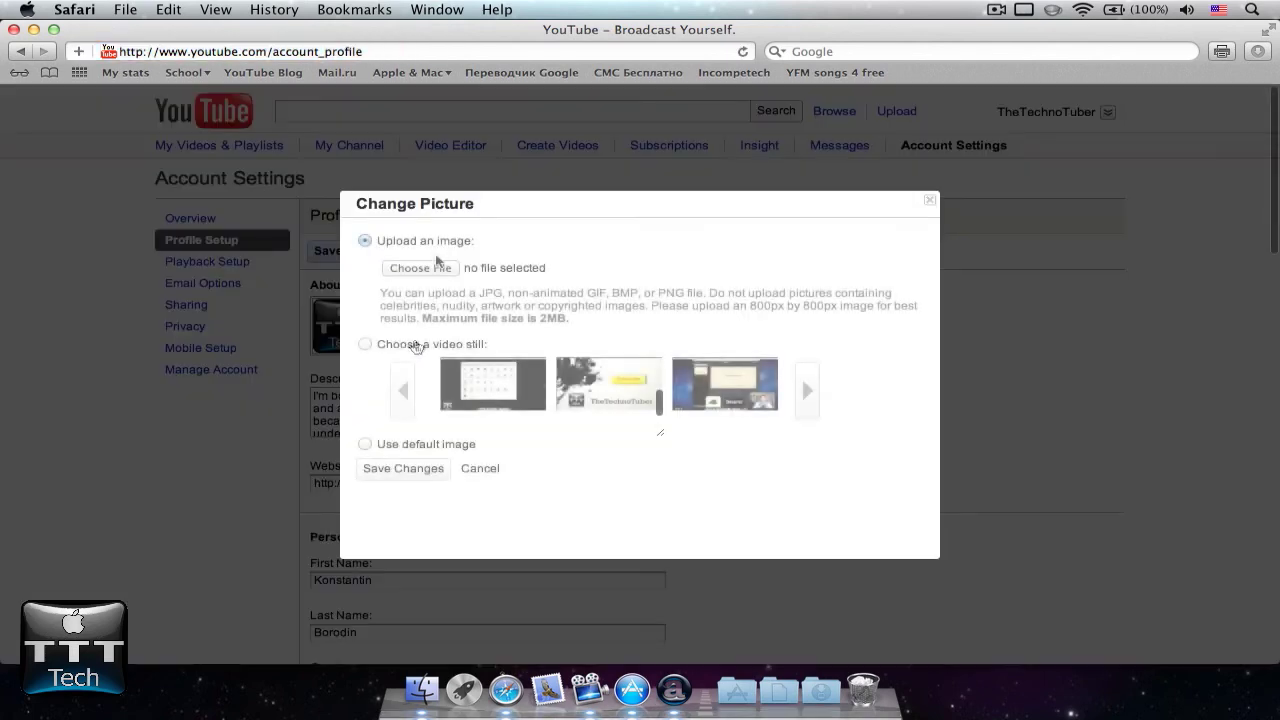
{"action": "left_click", "coordinate": [420, 268]}
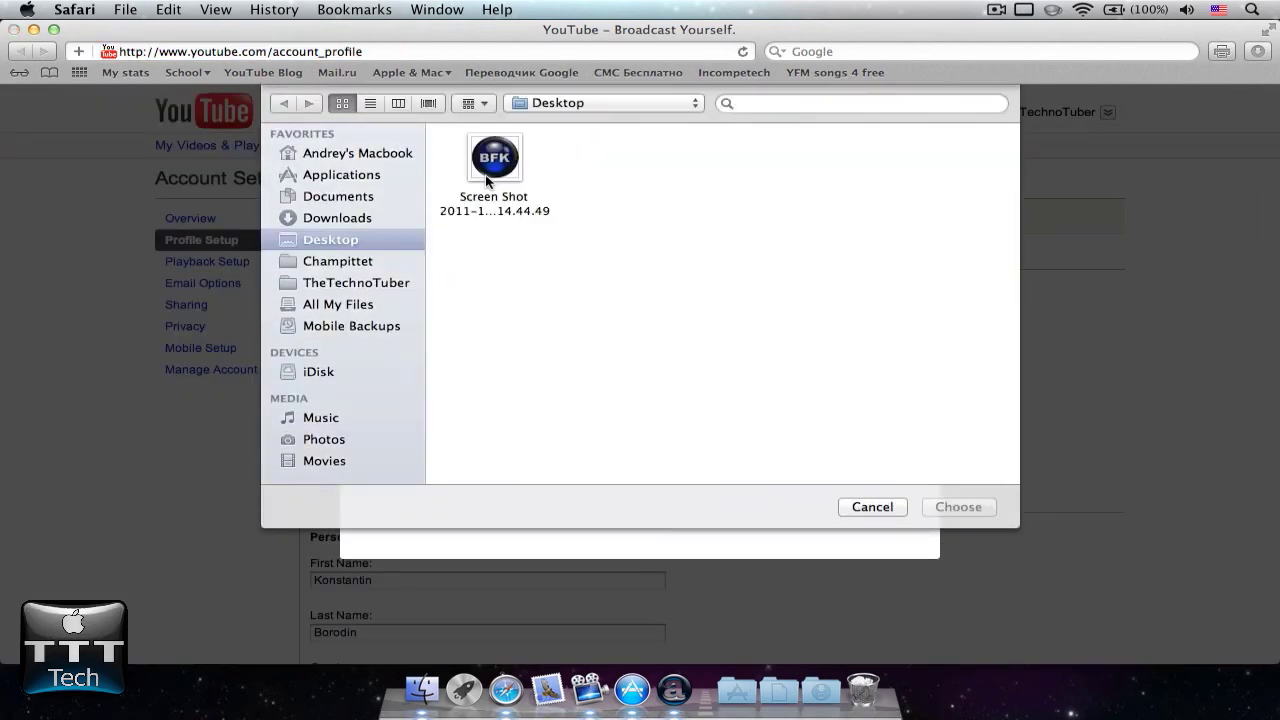